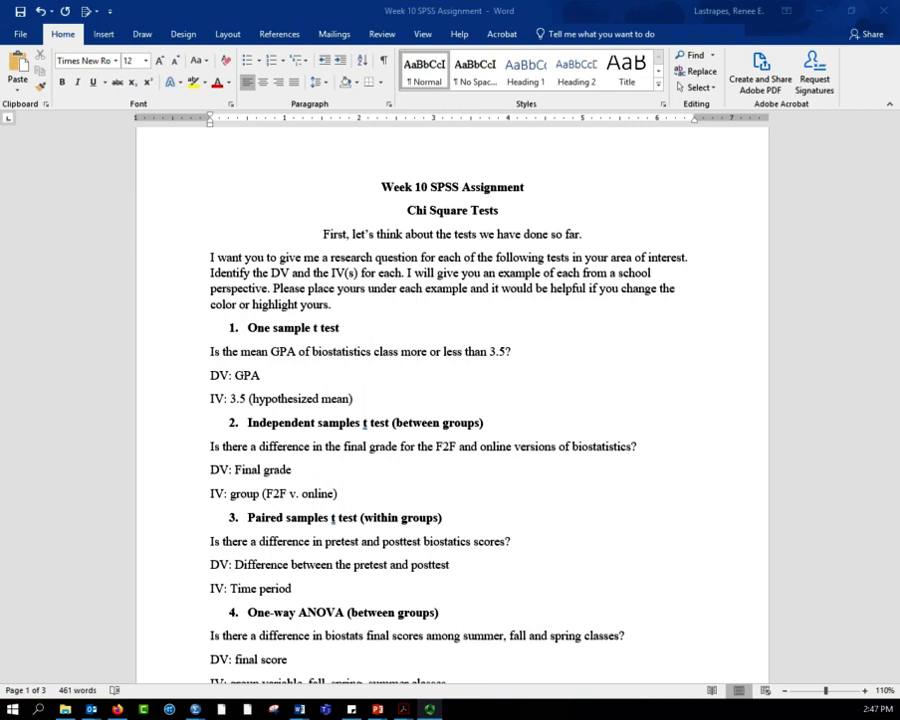
left_click(361, 399)
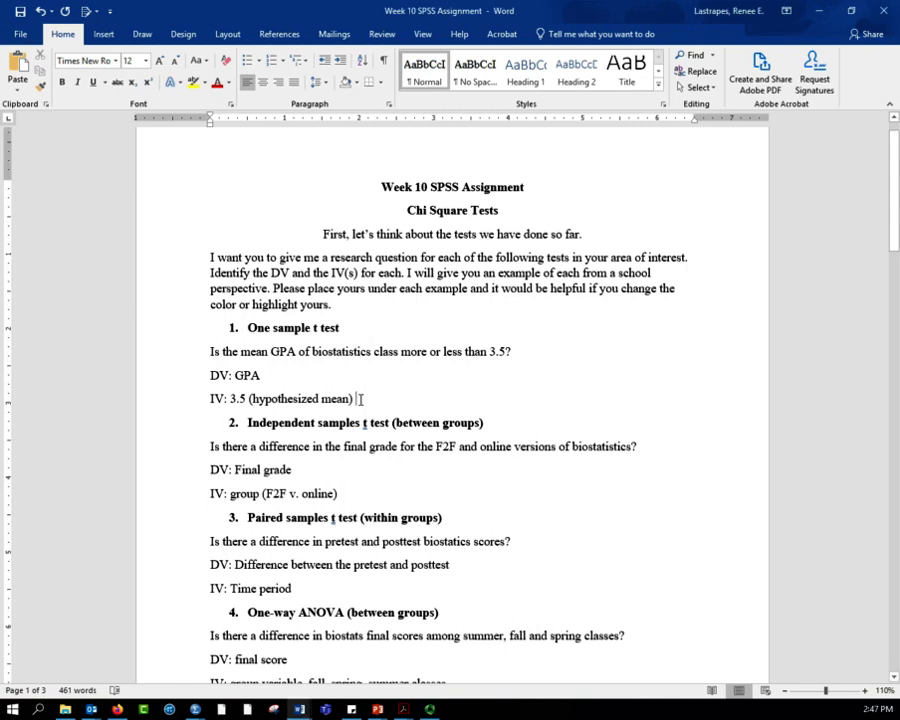
key("Return")
key("Return")
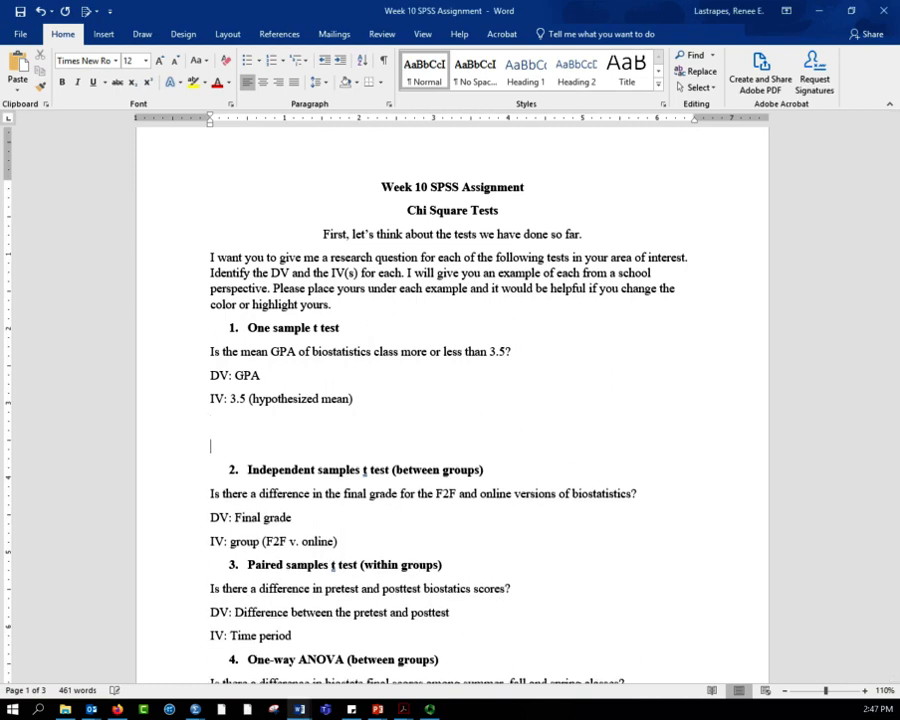
key("Return")
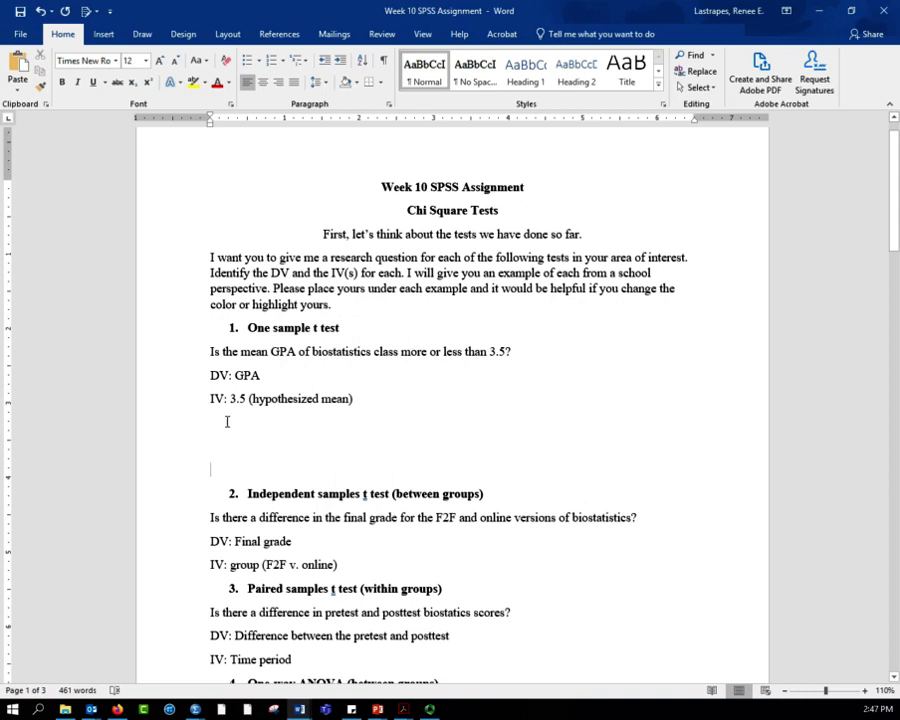
left_click_drag(226, 418, 226, 438)
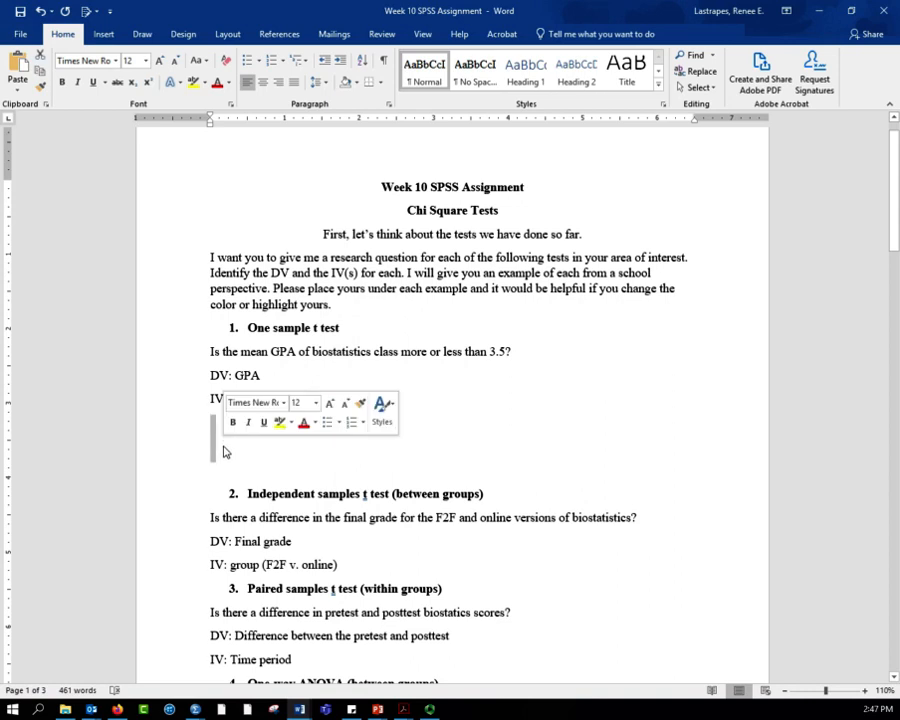
left_click(443, 435)
key("Delete")
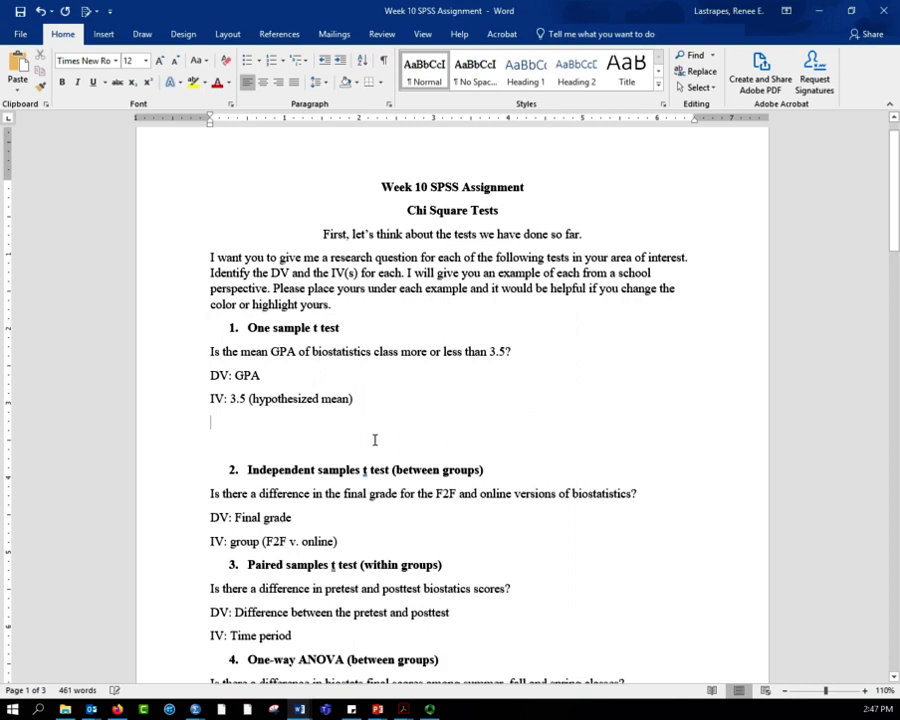
key("Delete")
key("Delete")
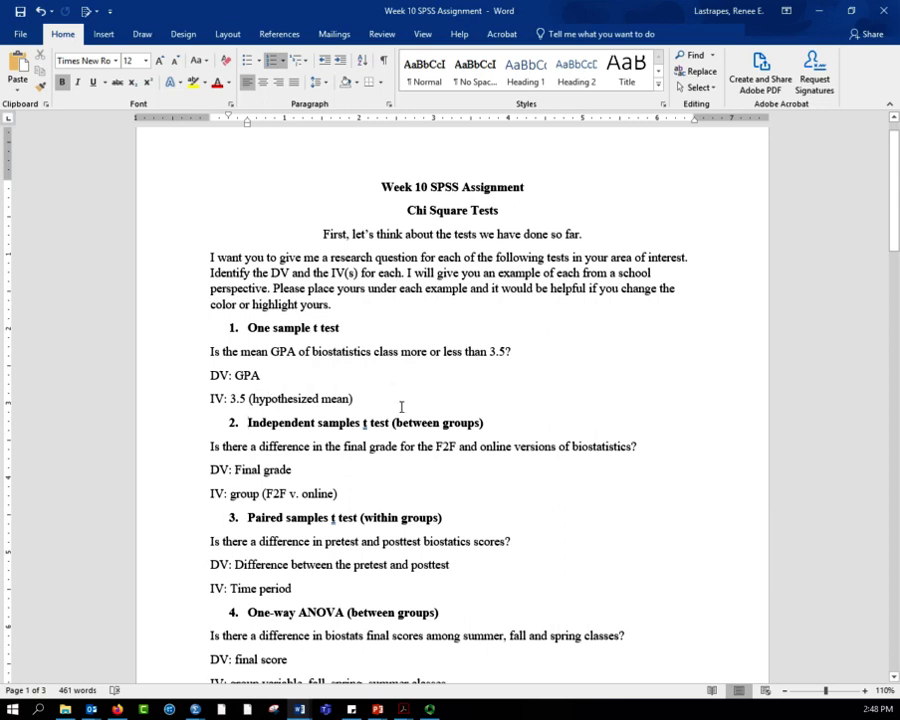
Review the example research questions with their DVs and IVs for the t tests, ANOVAs and correlation
scroll(401, 410, "down", 1)
scroll(401, 412, "down", 2)
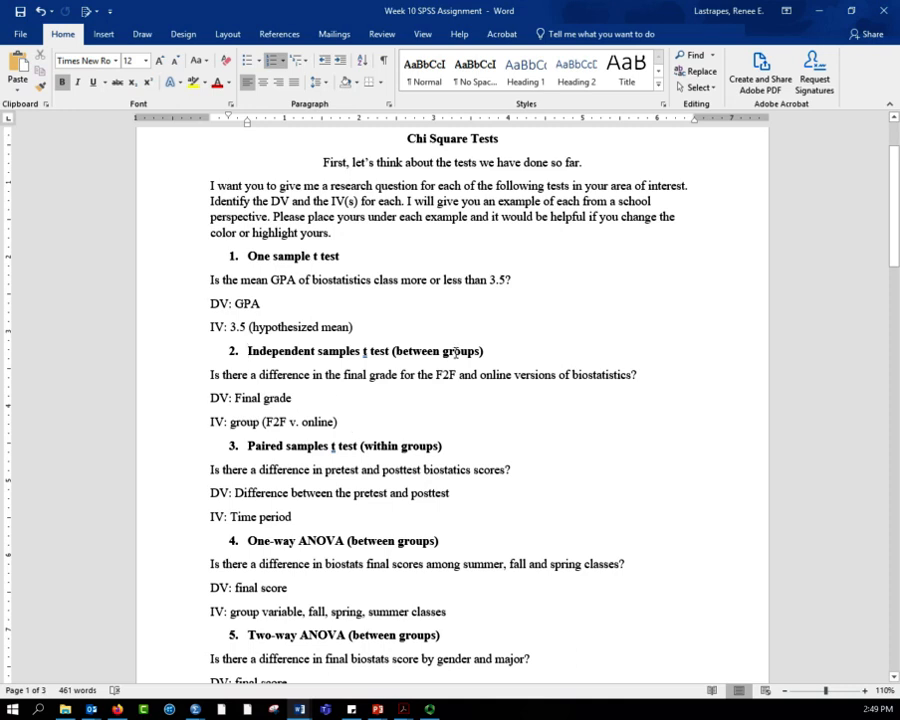
scroll(480, 418, "down", 1)
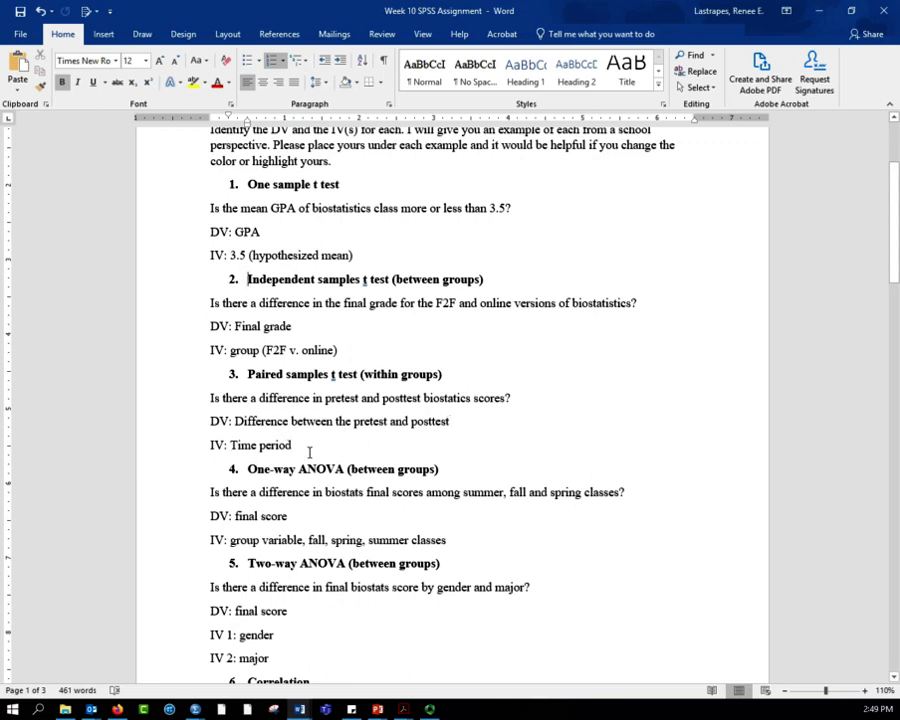
scroll(310, 452, "down", 1)
scroll(310, 452, "down", 1)
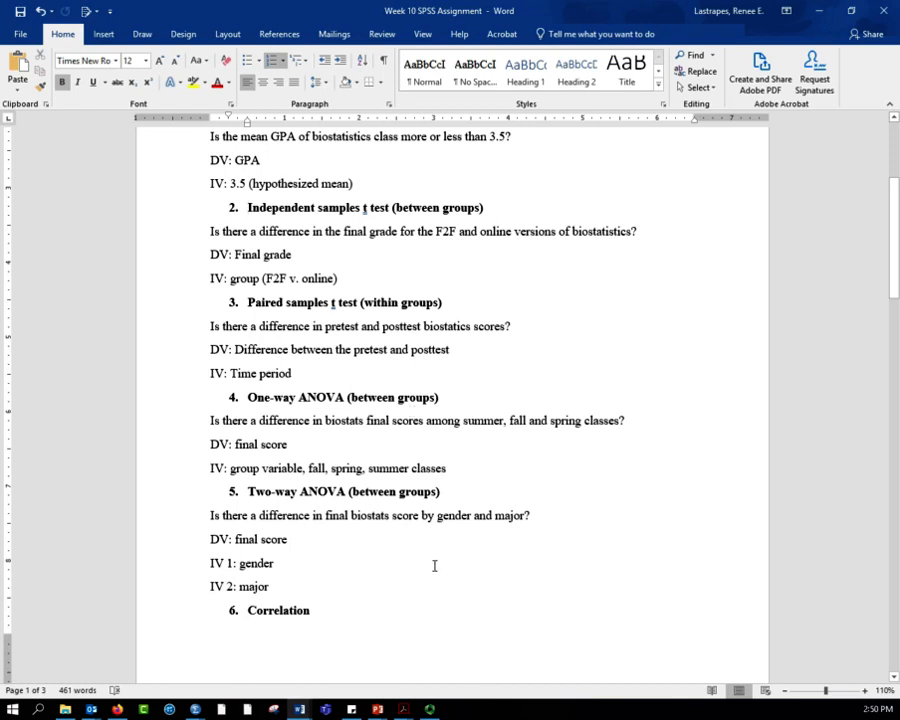
scroll(434, 562, "down", 1)
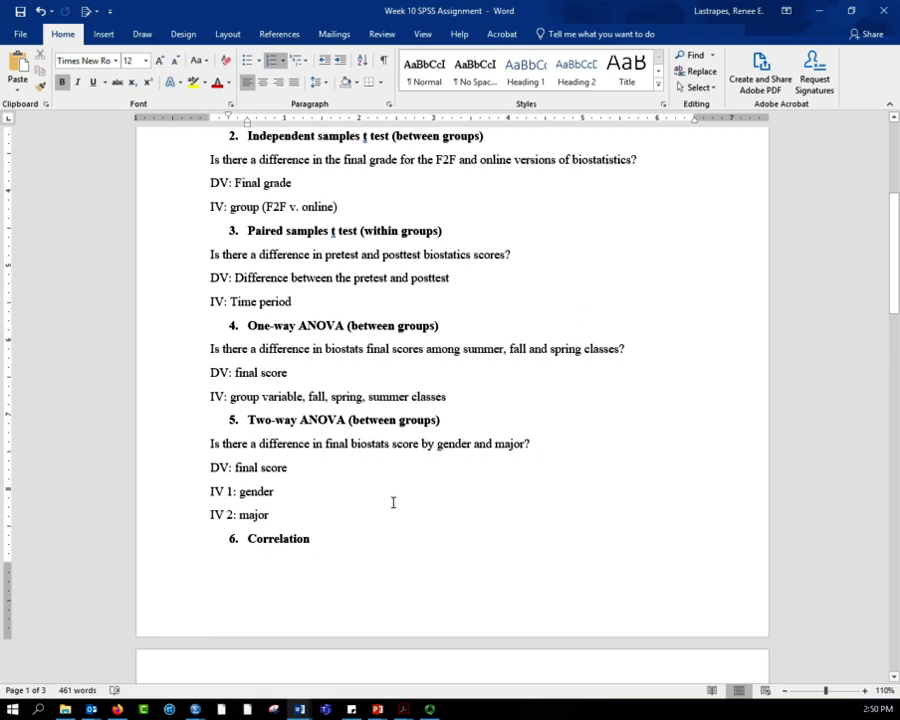
scroll(390, 503, "down", 5)
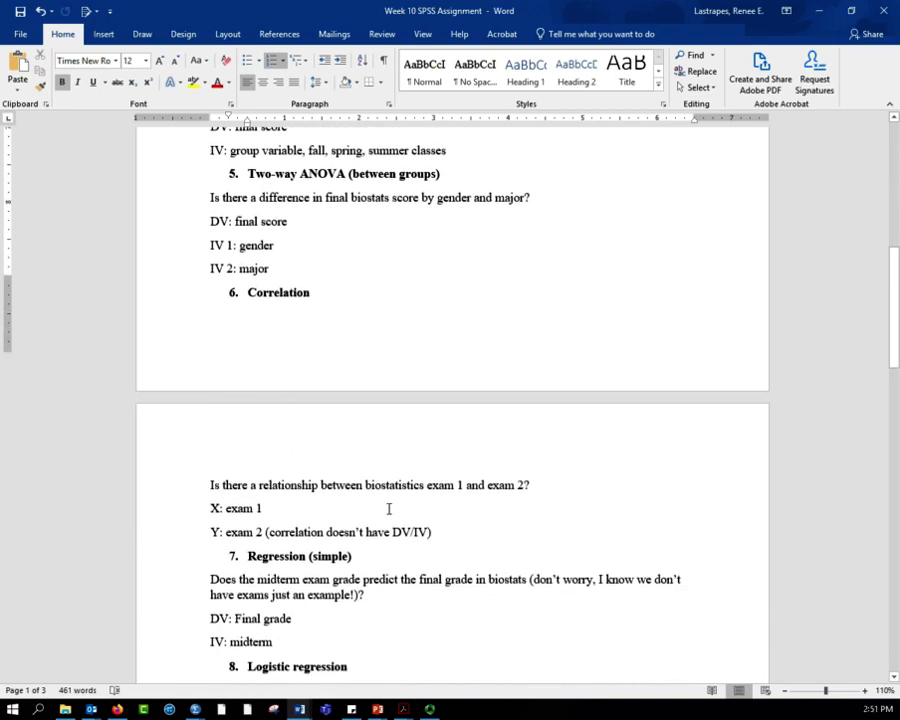
scroll(388, 508, "down", 1)
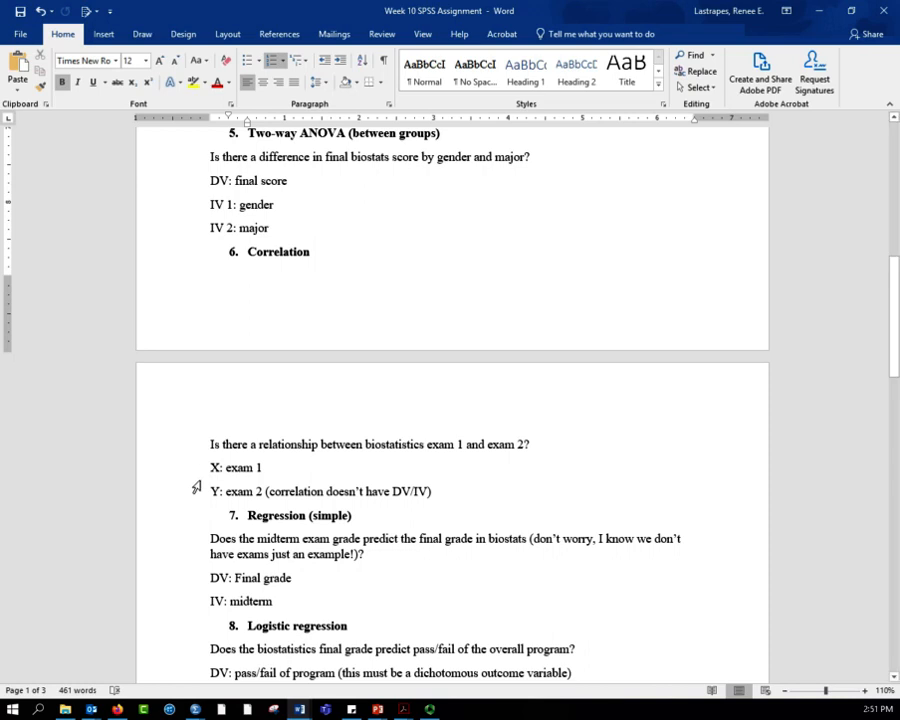
Under simple regression, label the final grade DV with (Y) and the midterm IV with (X)
scroll(195, 483, "down", 1)
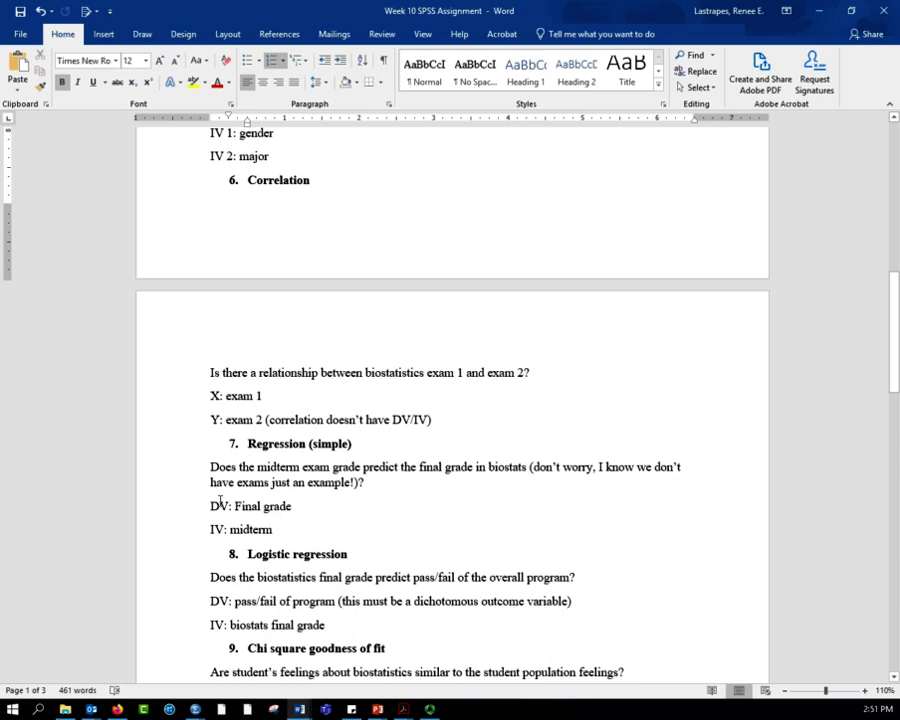
left_click(296, 506)
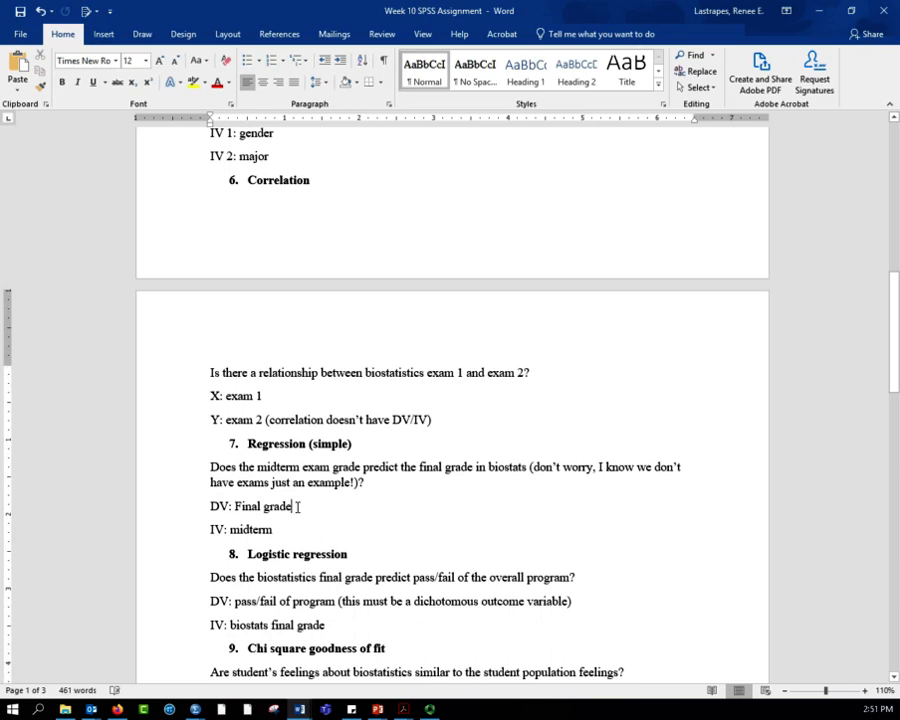
type("(y)")
double_click(300, 506)
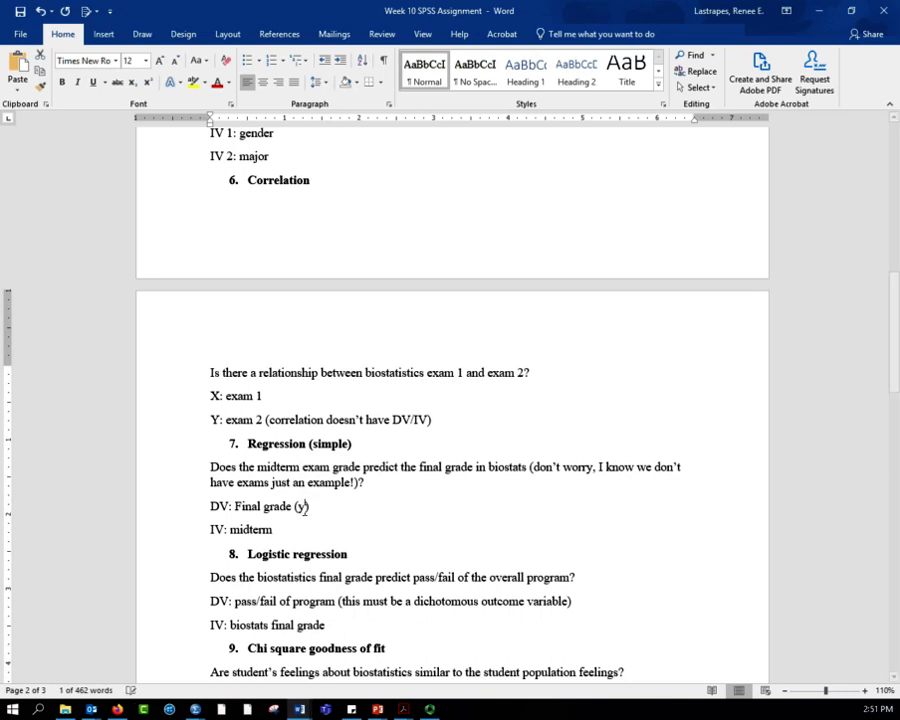
left_click(304, 508)
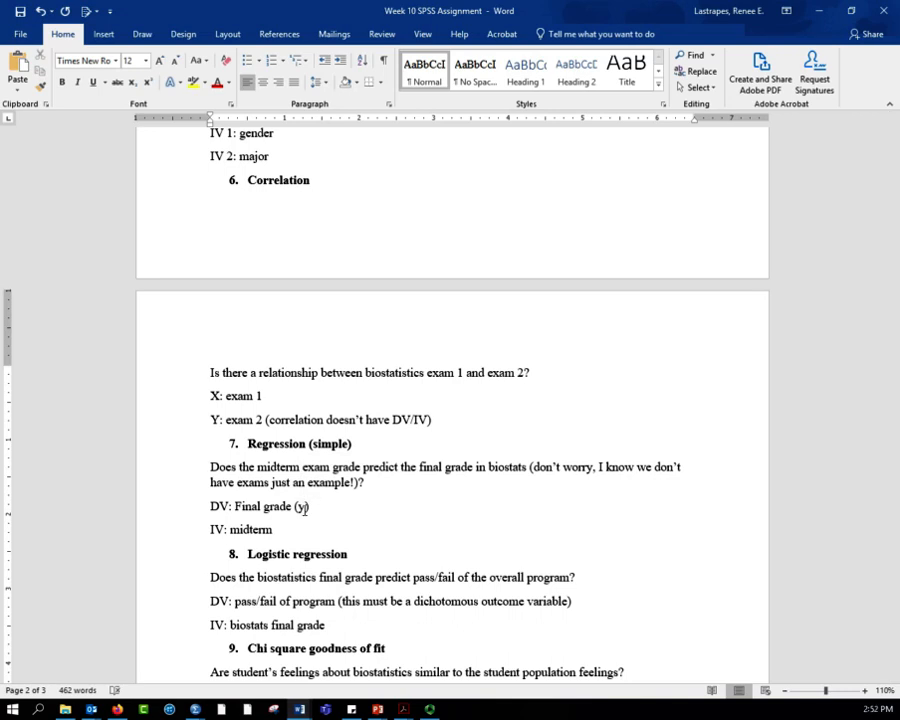
double_click(302, 507)
type("Y")
left_click(323, 525)
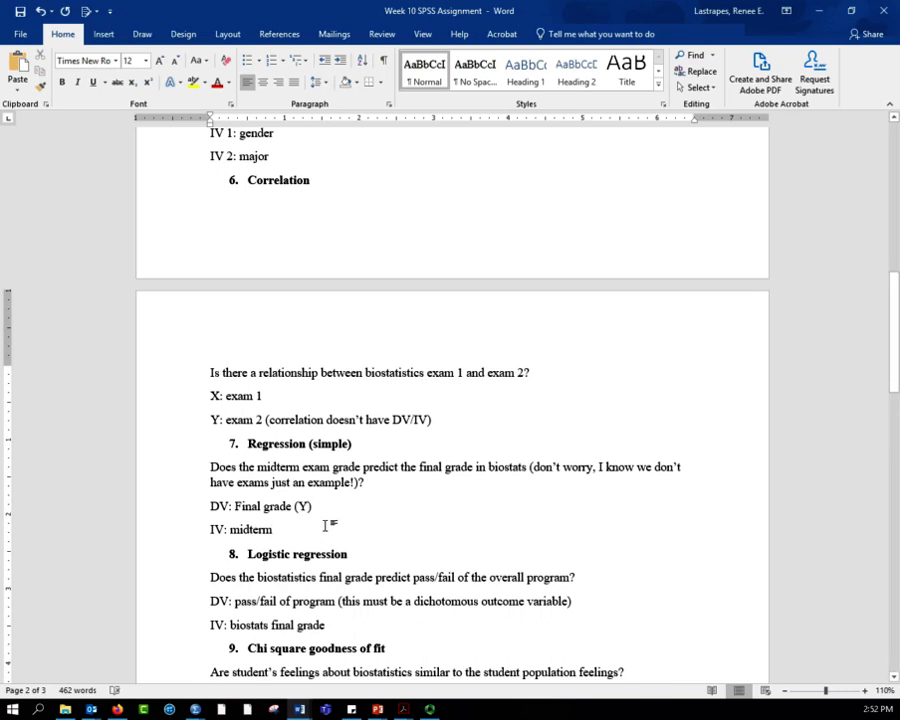
type("(X)")
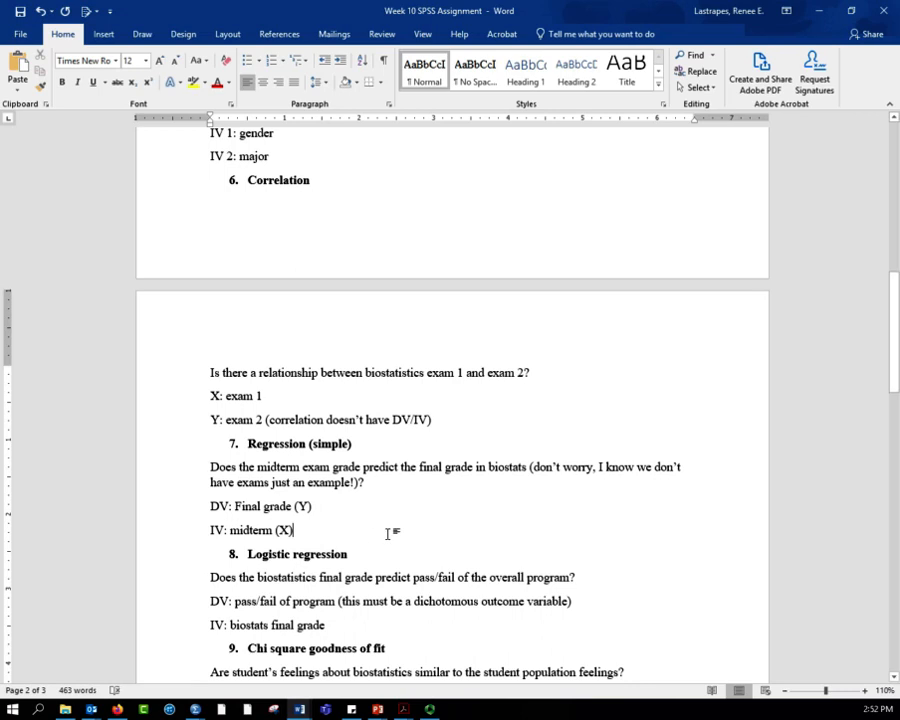
Make the word "dichotomous" bold in the DV line of the logistic regression example
scroll(384, 524, "down", 2)
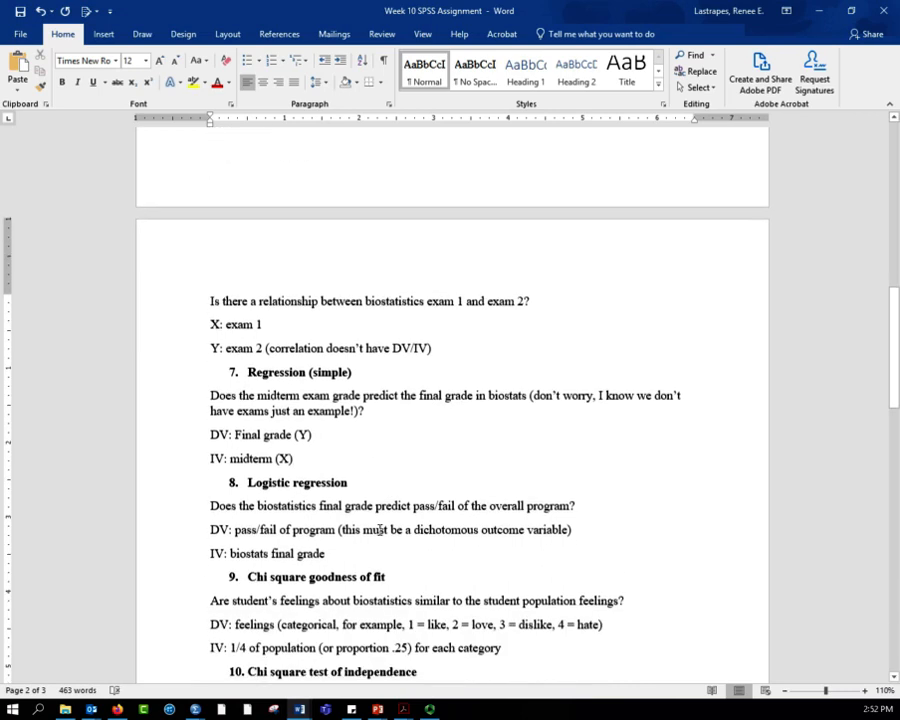
left_click(580, 514)
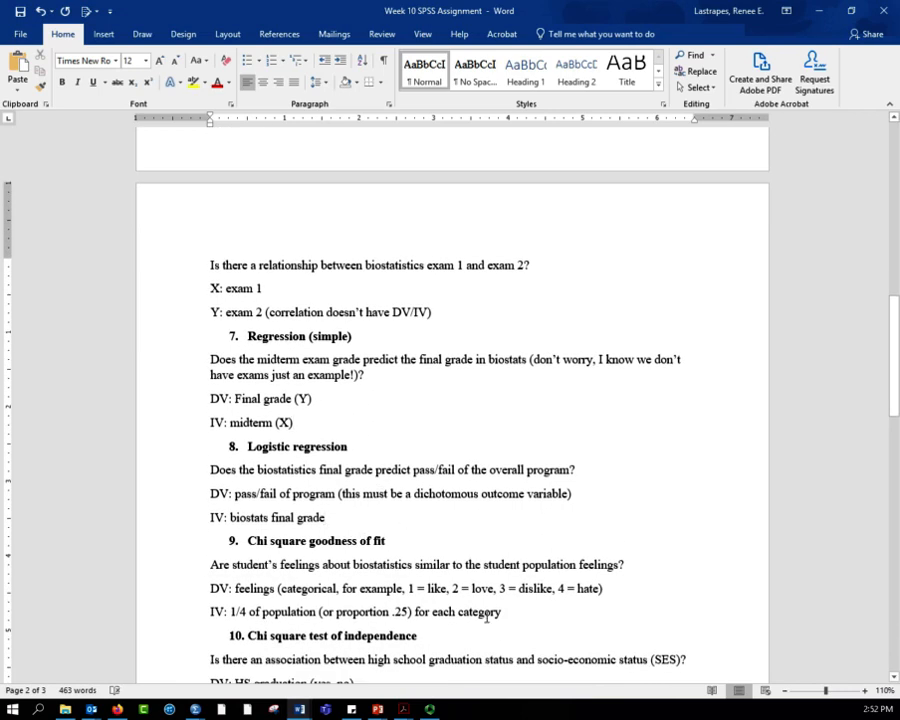
scroll(490, 612, "down", 1)
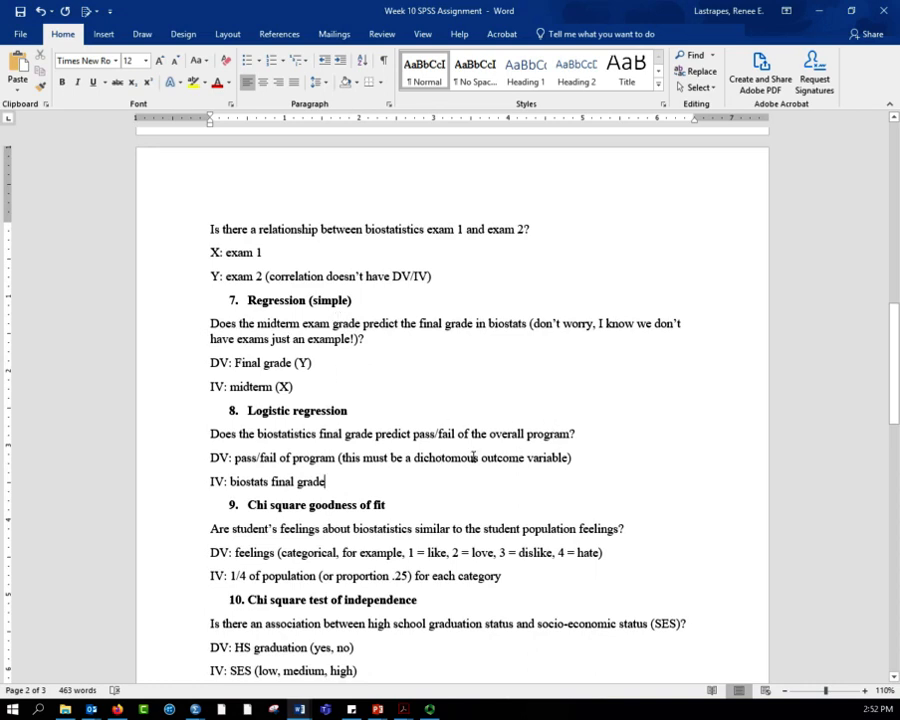
double_click(437, 457)
left_click(456, 429)
left_click(422, 489)
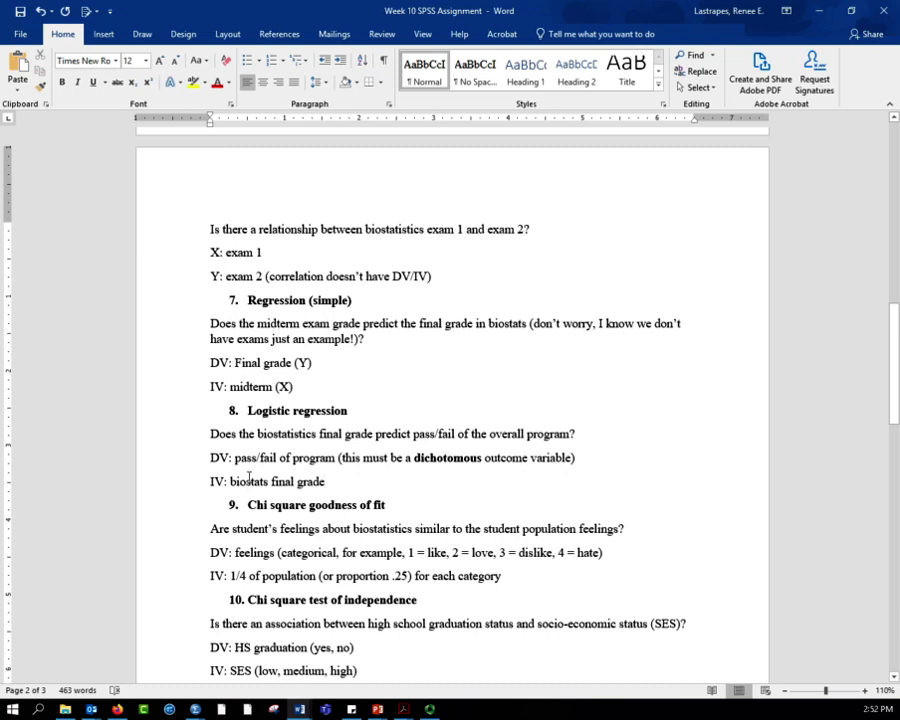
Read the two chi square example questions and the instructions for the Chi Square Goodness of Fit Test assignment
scroll(354, 507, "down", 1)
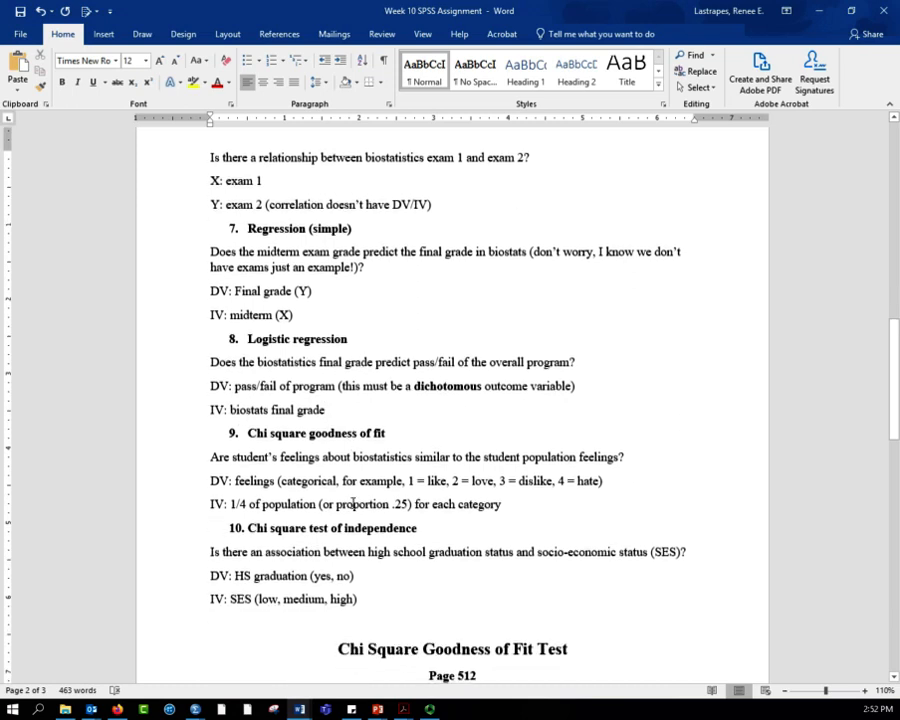
left_click(405, 597)
scroll(378, 532, "down", 1)
scroll(379, 531, "down", 1)
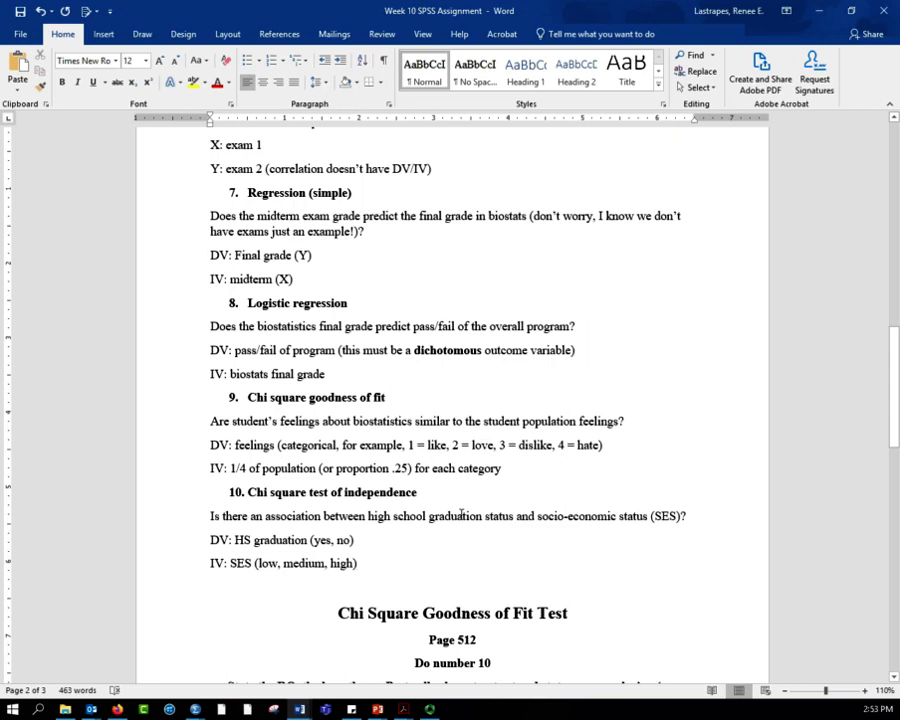
scroll(425, 517, "down", 1)
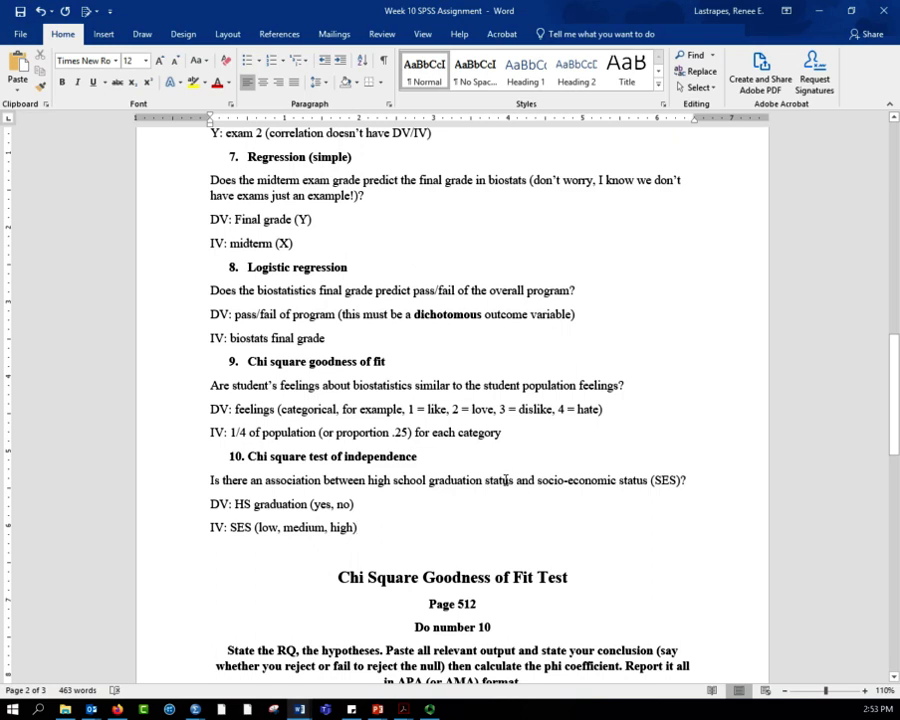
left_click(358, 527)
scroll(344, 530, "down", 1)
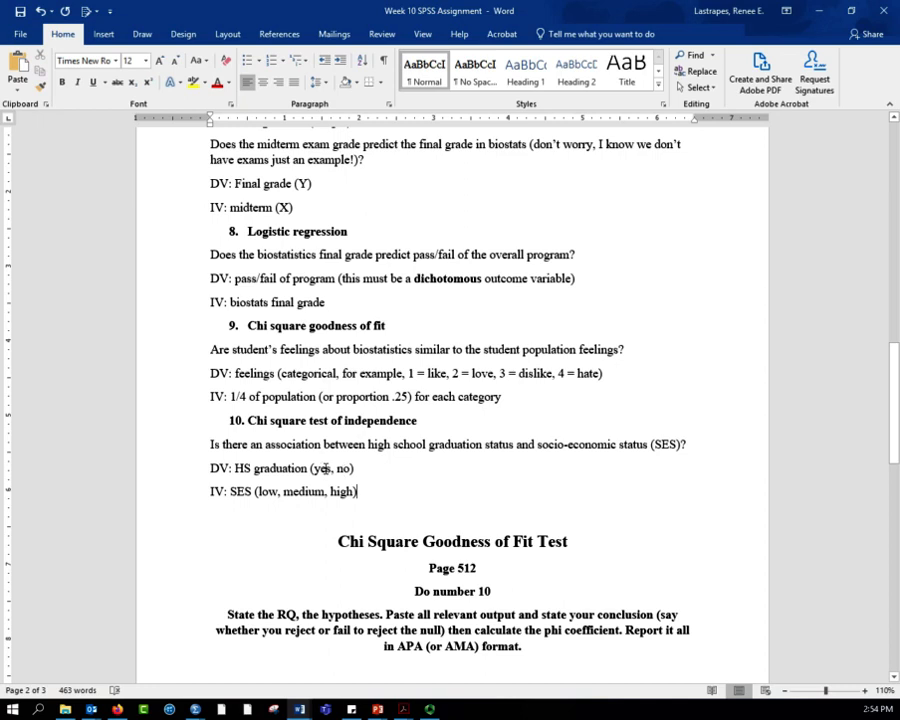
scroll(337, 489, "down", 1)
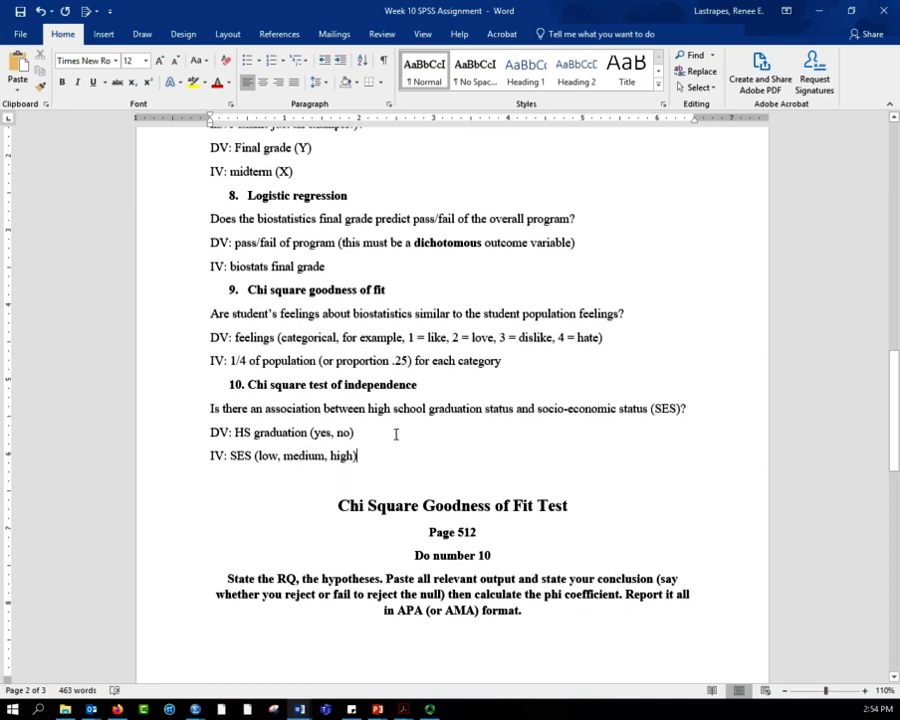
scroll(403, 461, "down", 1)
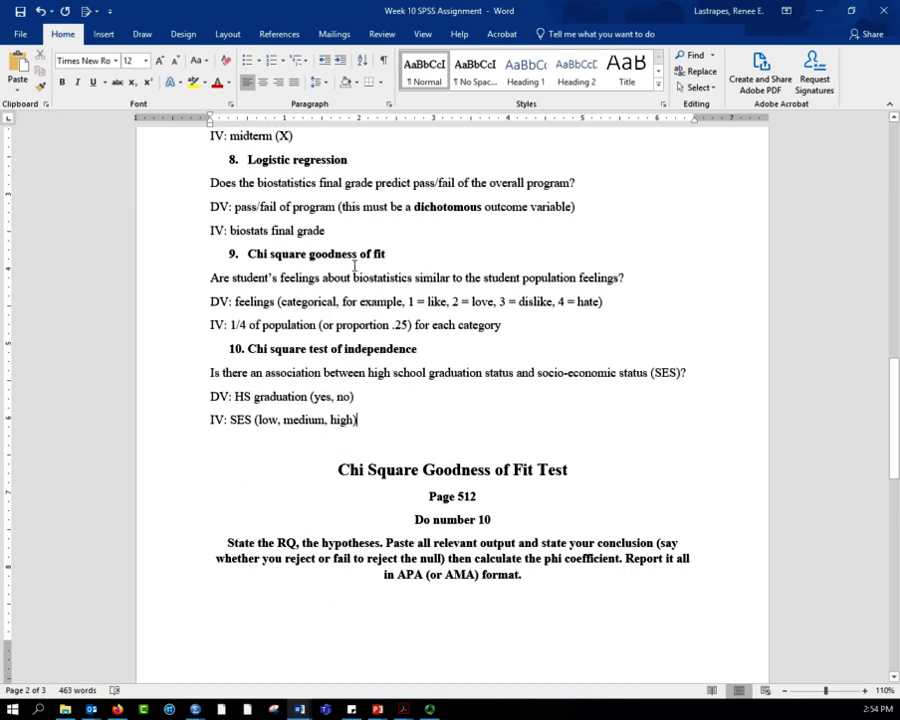
scroll(430, 382, "down", 2)
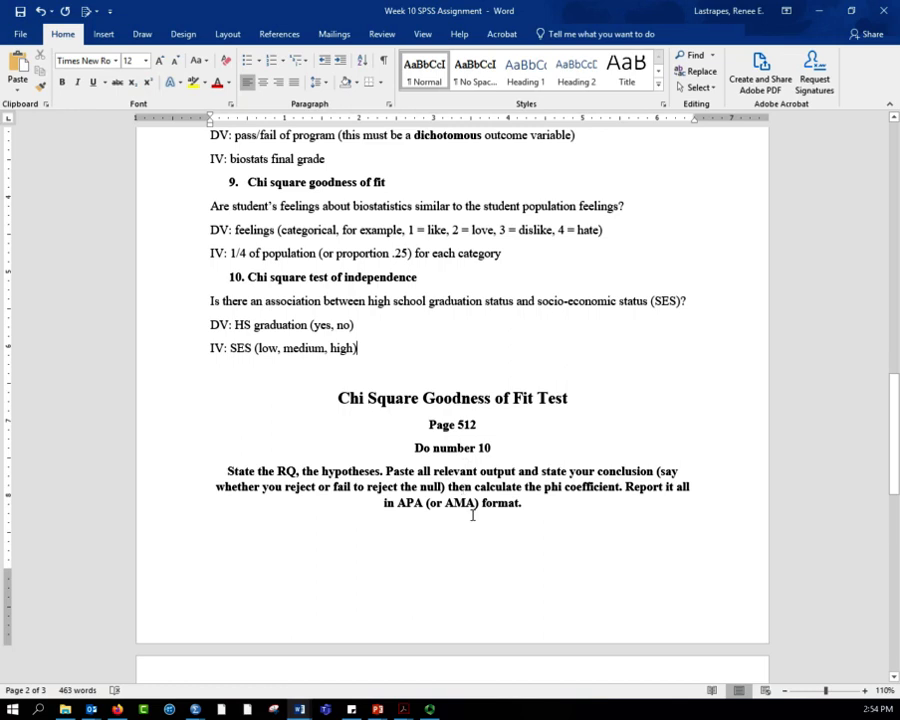
scroll(472, 512, "down", 1)
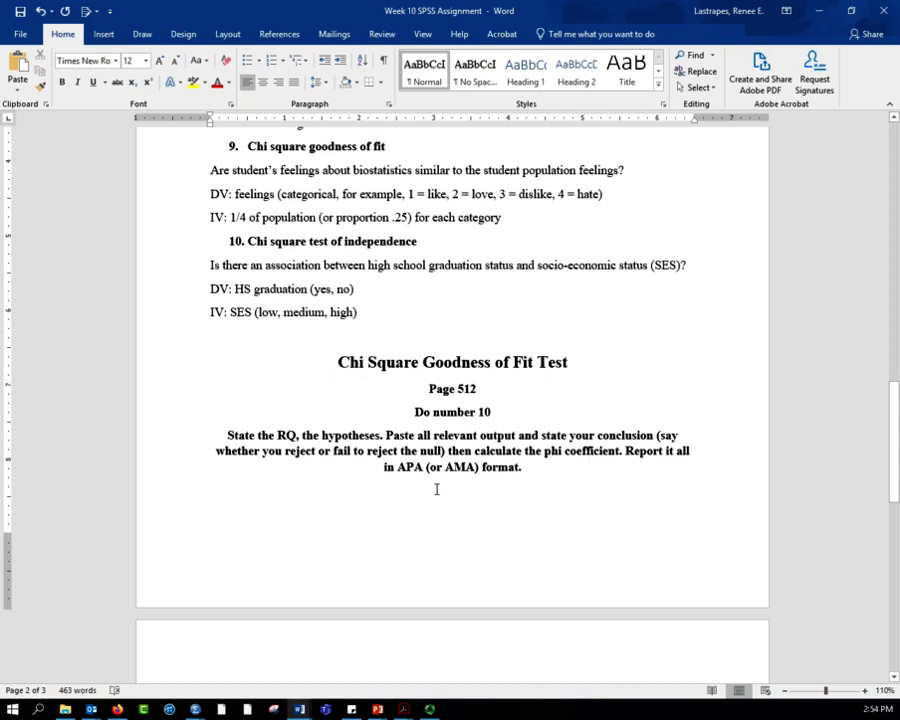
Delete the stray plus sign at the end of the "Chi Square Test of Independence" heading
scroll(433, 490, "down", 1)
scroll(433, 490, "down", 3)
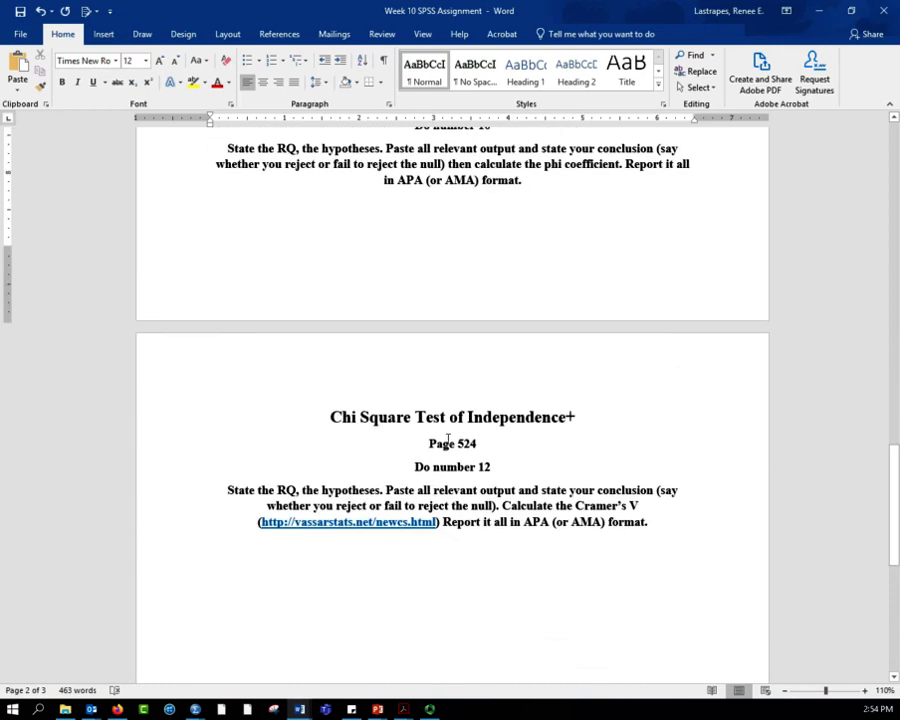
left_click(583, 416)
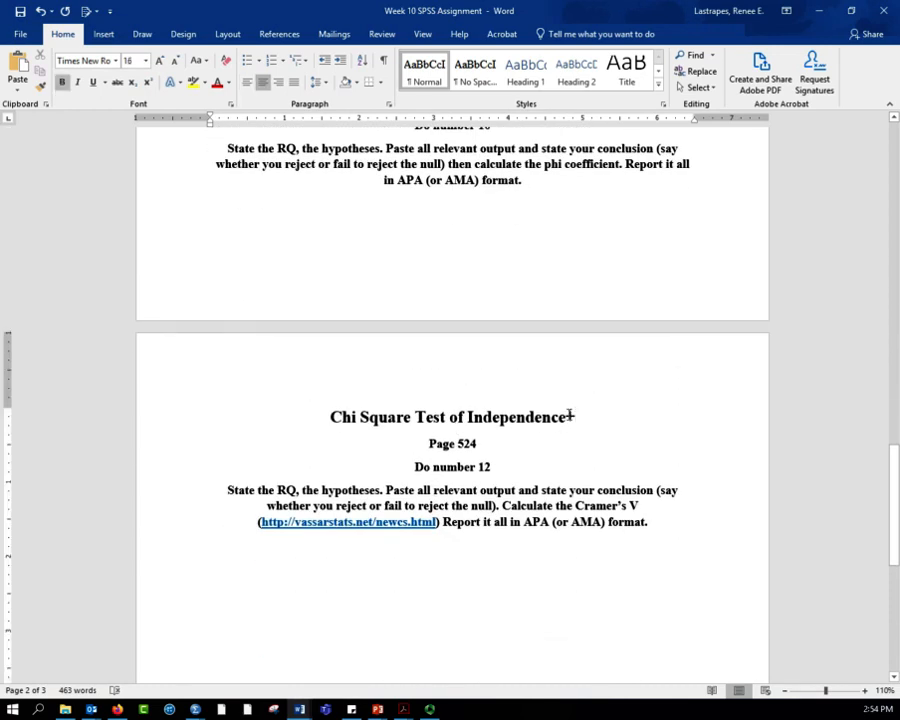
key("BackSpace")
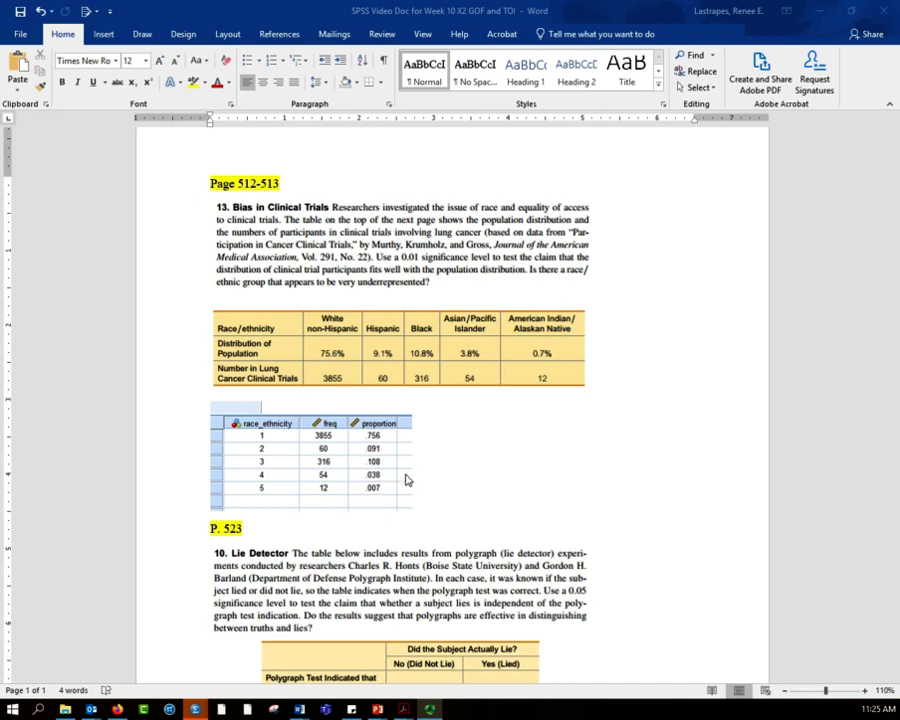
Switch to the SPSS chi square GOF dataset and open the one-sample nonparametric tests setup
mouse_move(194, 709)
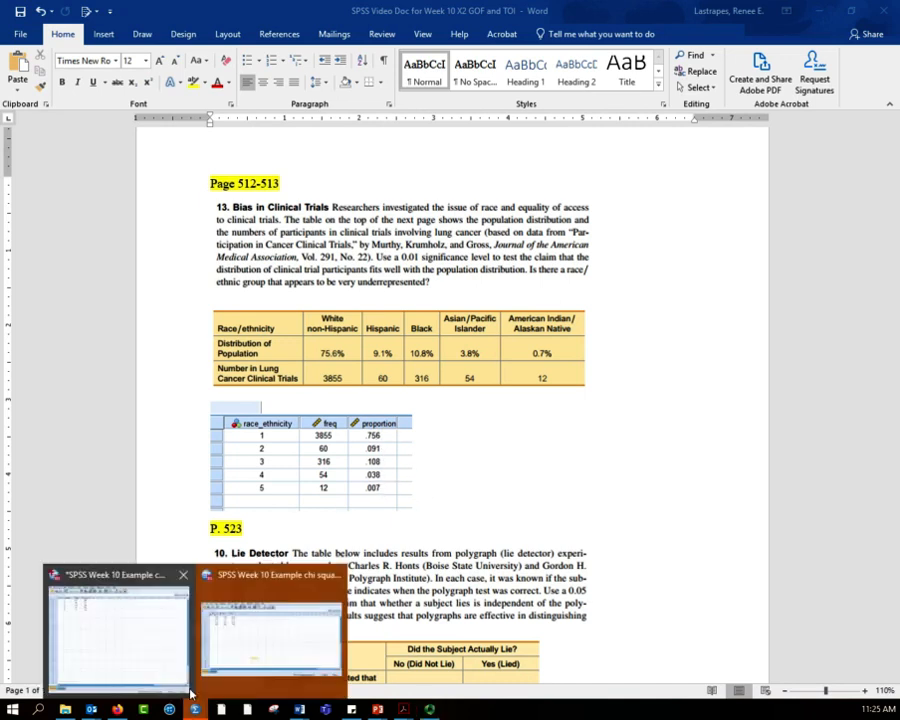
mouse_move(184, 686)
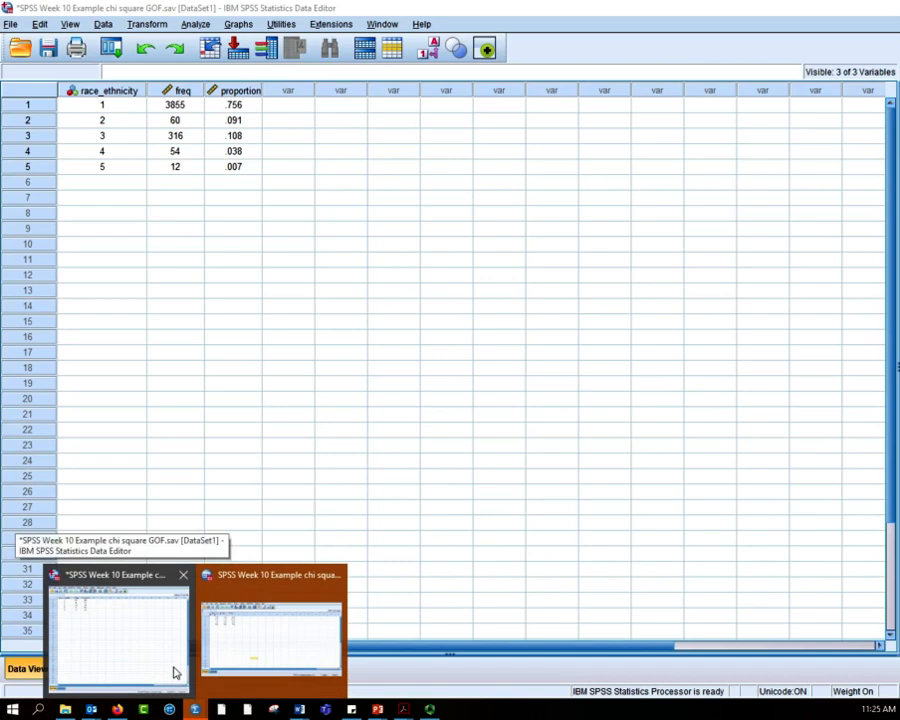
left_click(173, 671)
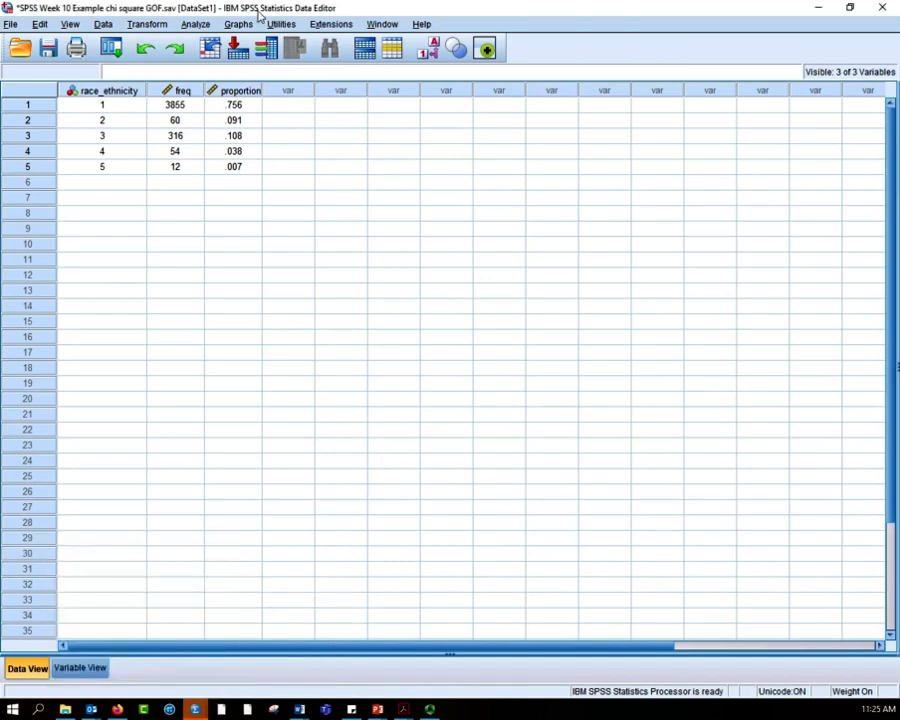
left_click(197, 24)
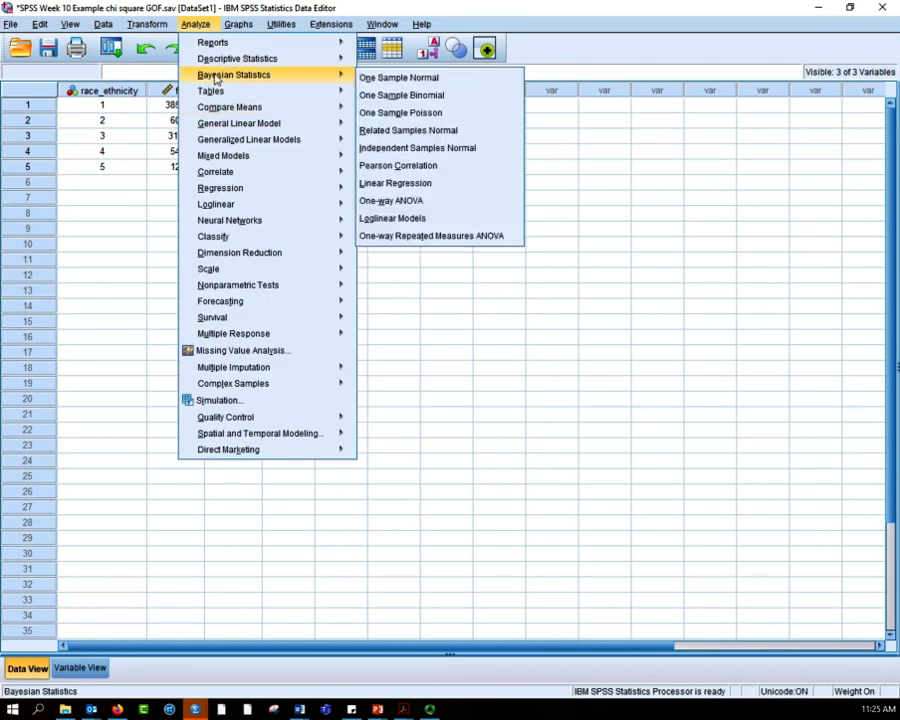
mouse_move(215, 287)
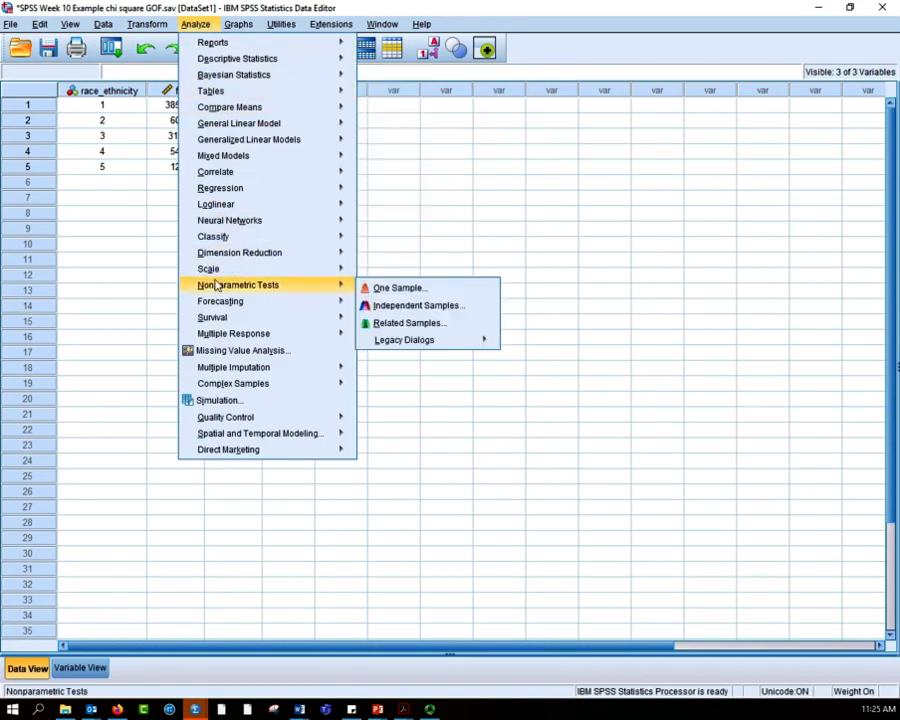
left_click(410, 293)
left_click_drag(783, 141, 496, 143)
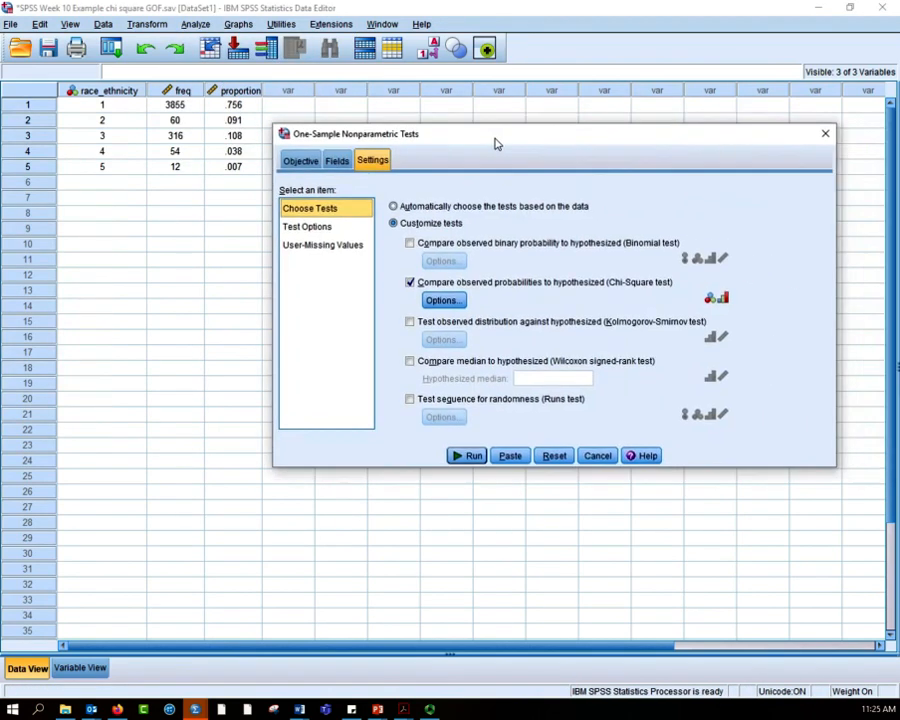
Reset the one-sample nonparametric test setup and set the objective to Customize analysis
left_click(554, 455)
left_click(301, 161)
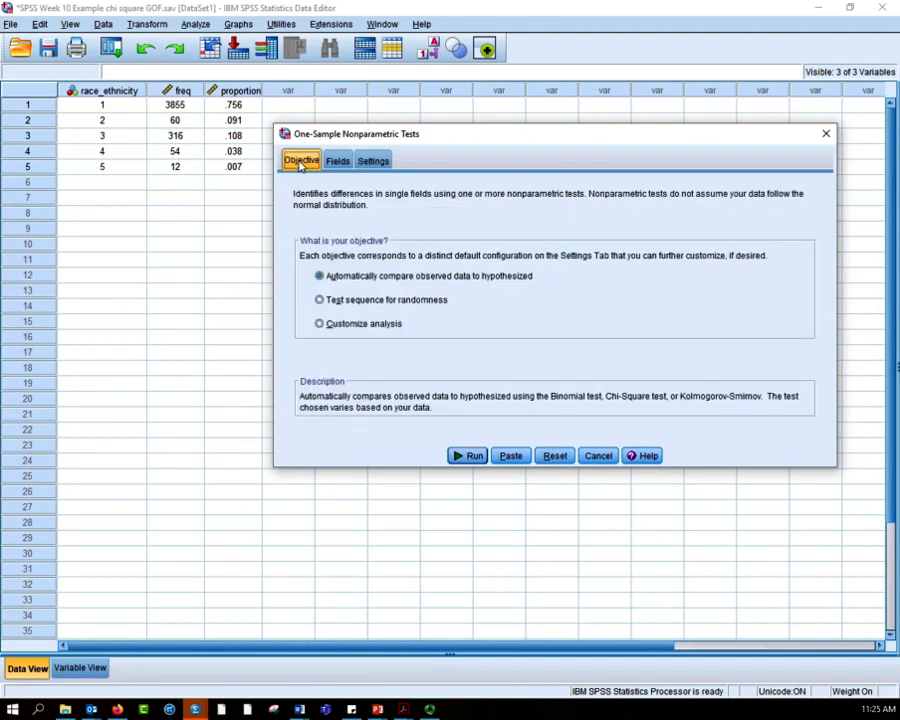
left_click(378, 327)
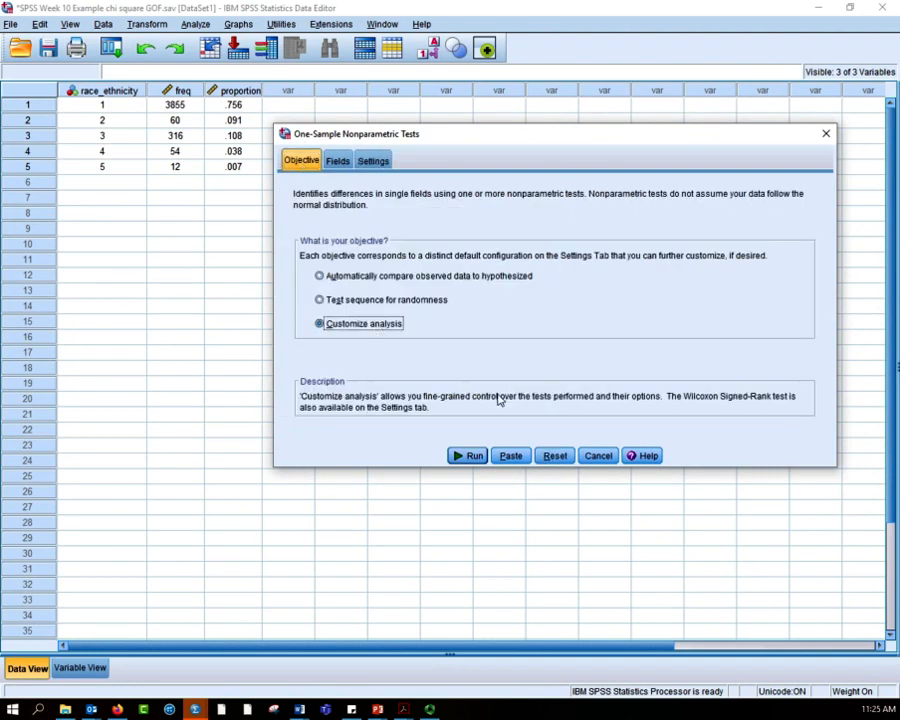
Assign race_ethnicity as the only test field
left_click(337, 161)
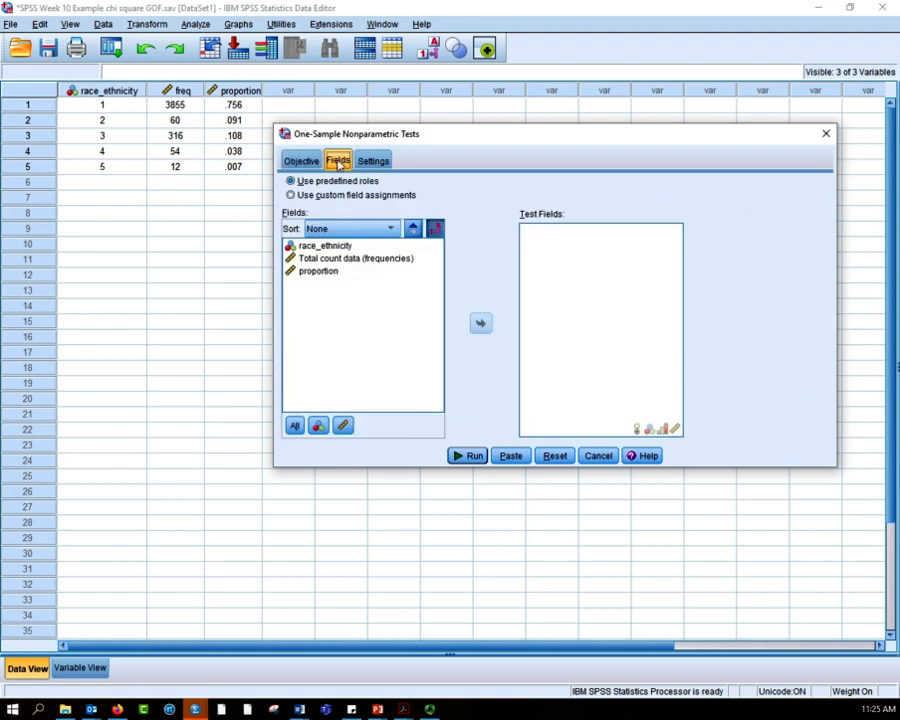
left_click(340, 246)
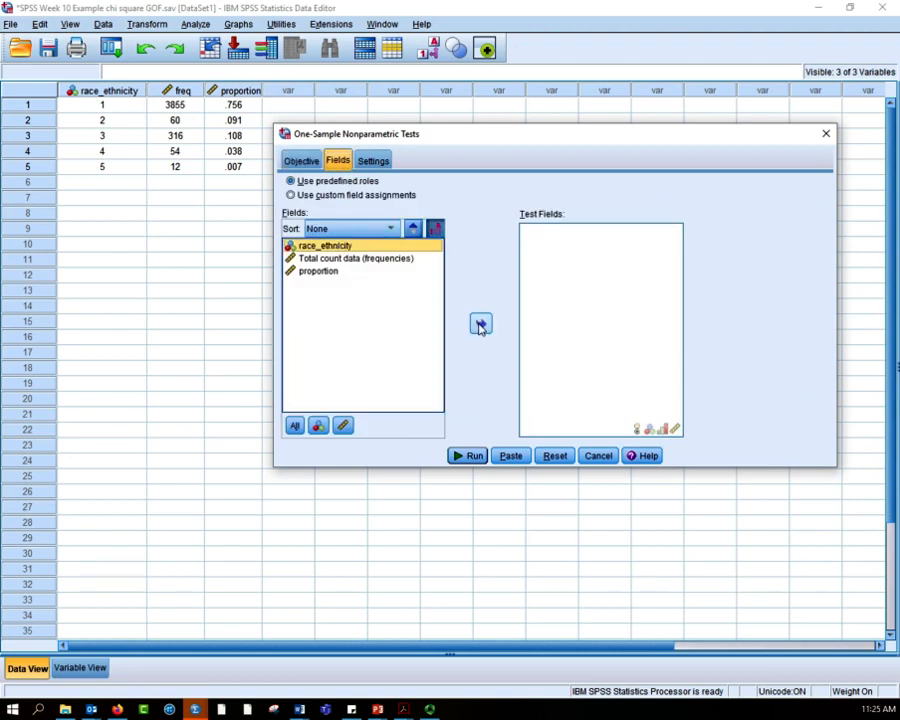
left_click(480, 323)
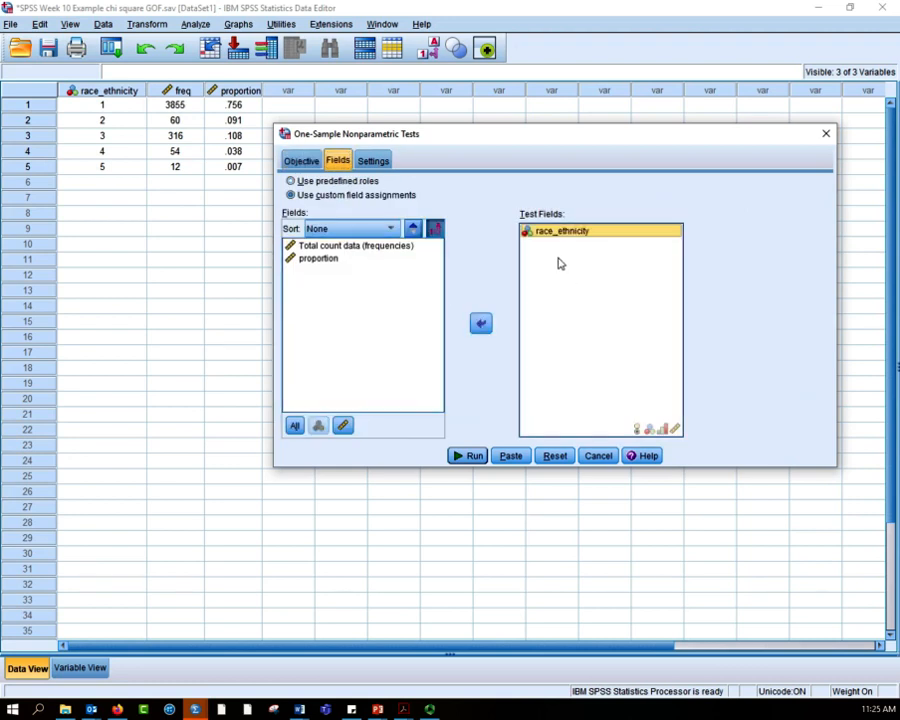
Customize the tests to use the Chi-Square test, with customized expected probabilities in its options
left_click(385, 163)
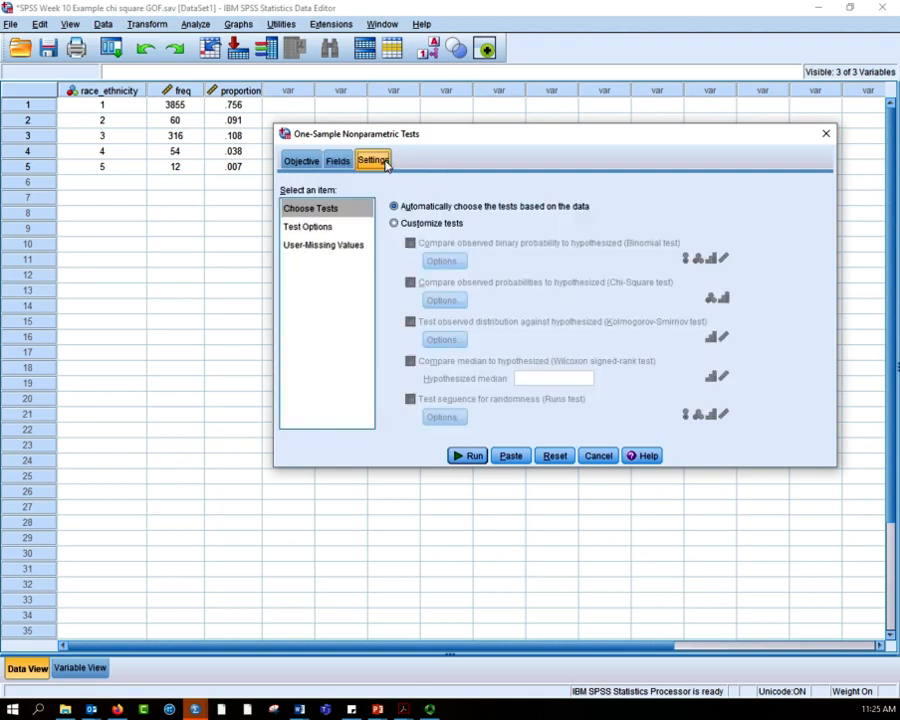
left_click(416, 224)
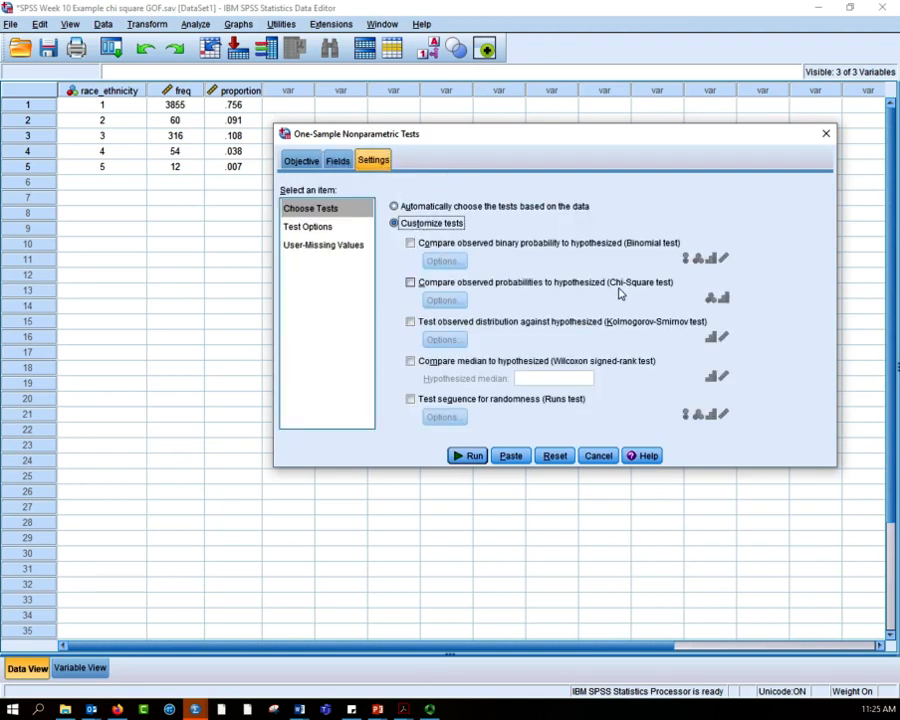
left_click(416, 284)
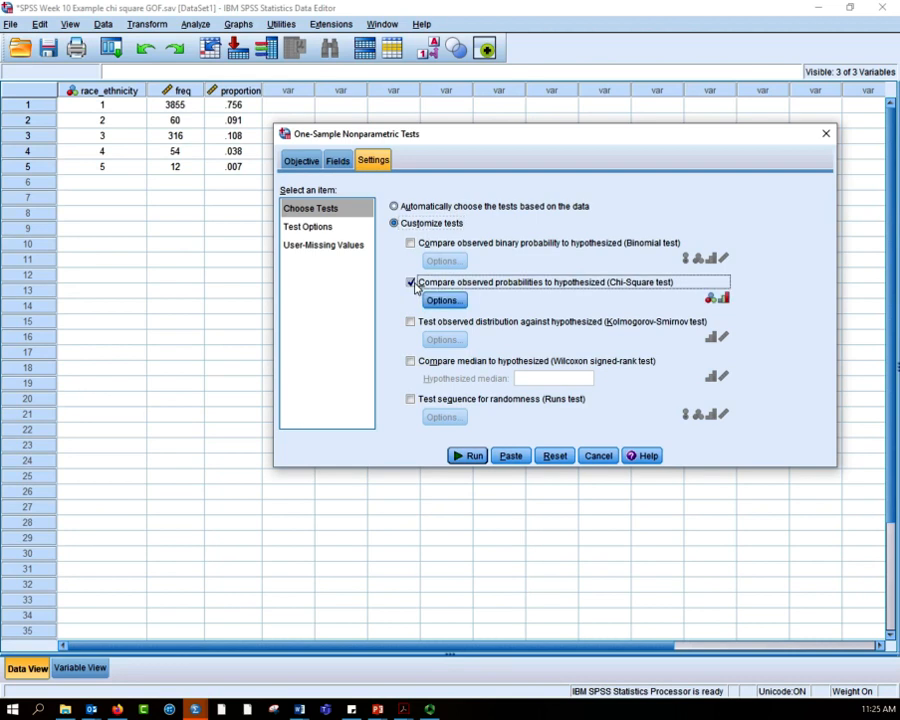
left_click(434, 302)
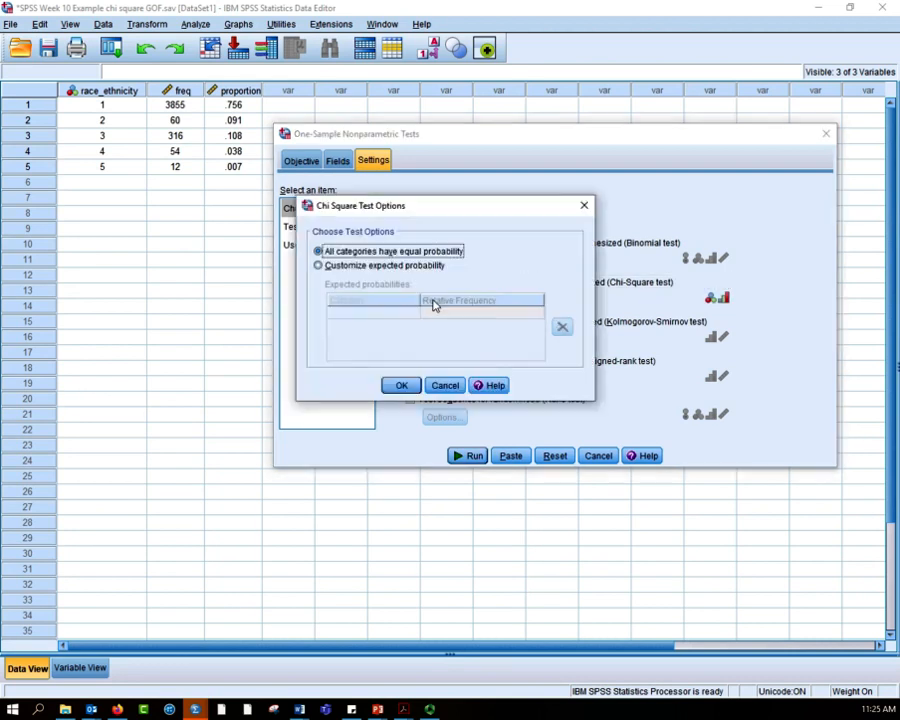
left_click(416, 272)
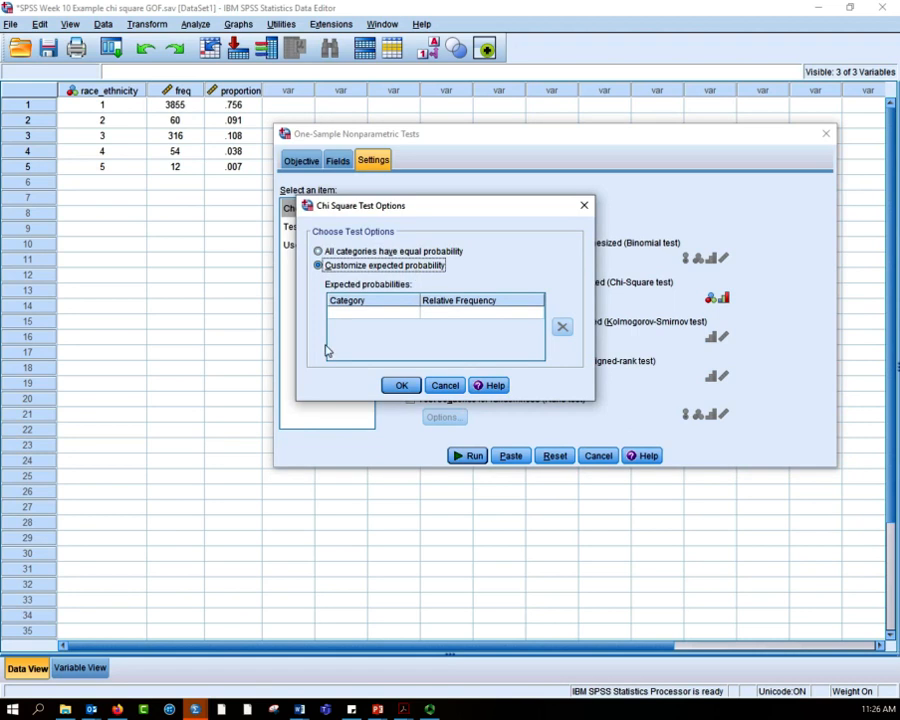
Enter expected relative frequencies of 0.759 for category 1 and 0.091 for category 2
left_click(392, 314)
type("1")
left_click(467, 314)
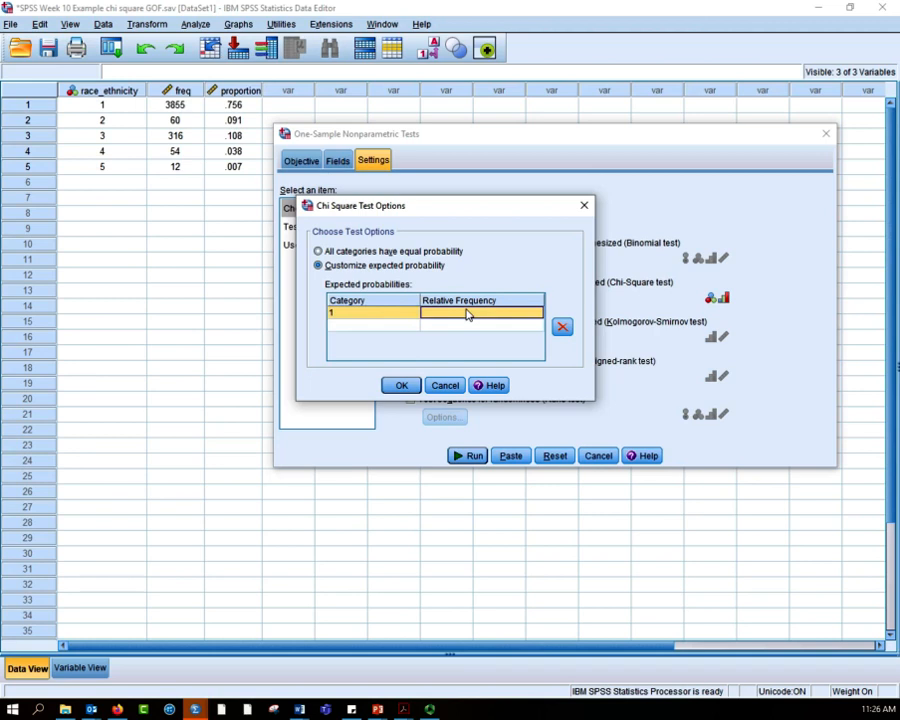
left_click(467, 313)
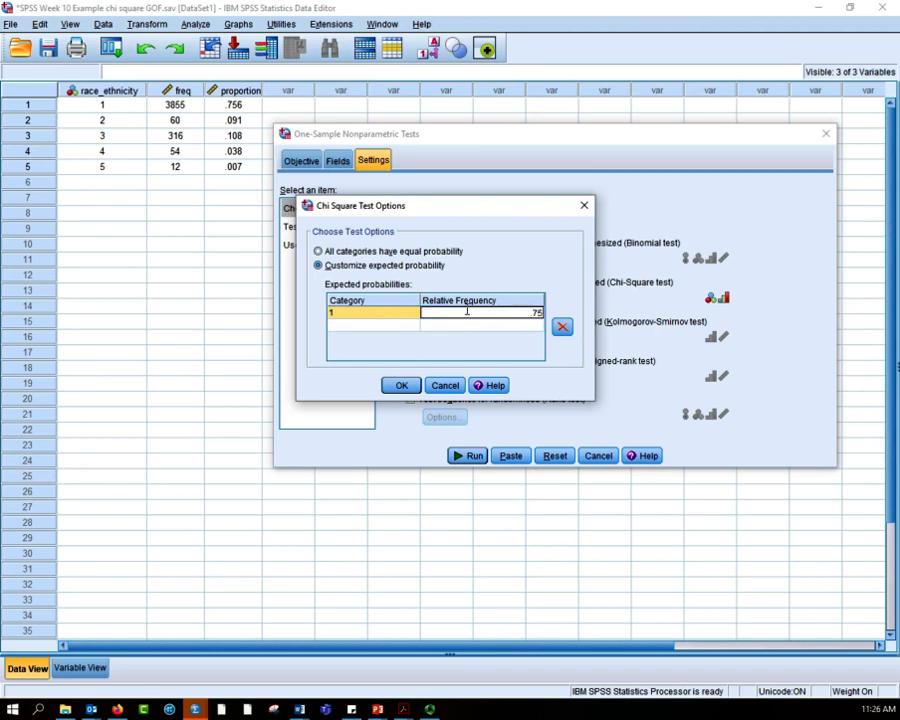
left_click(386, 326)
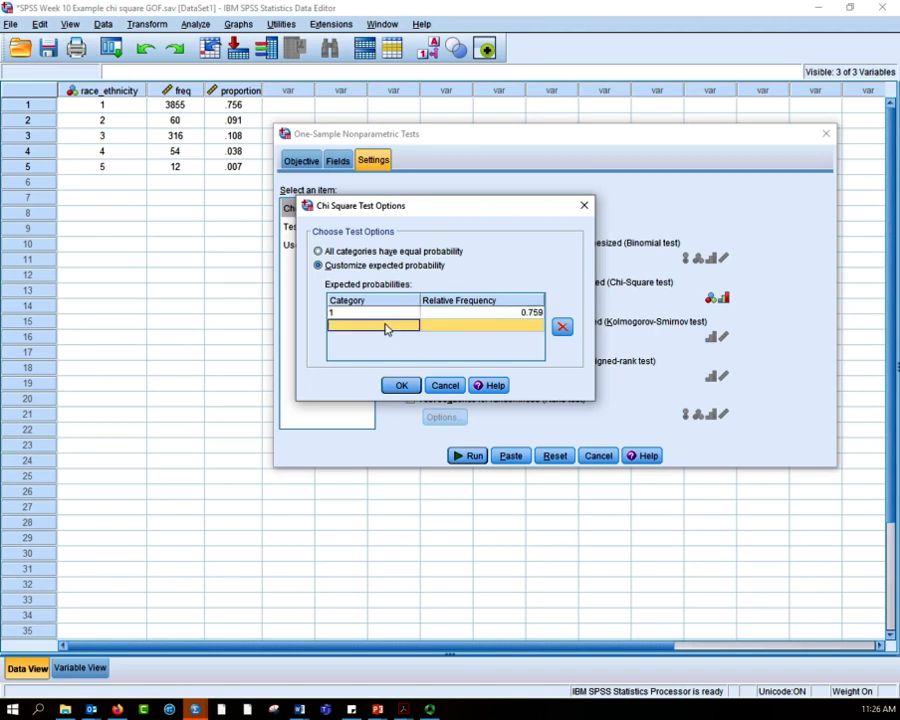
left_click(386, 326)
type("2")
left_click(446, 327)
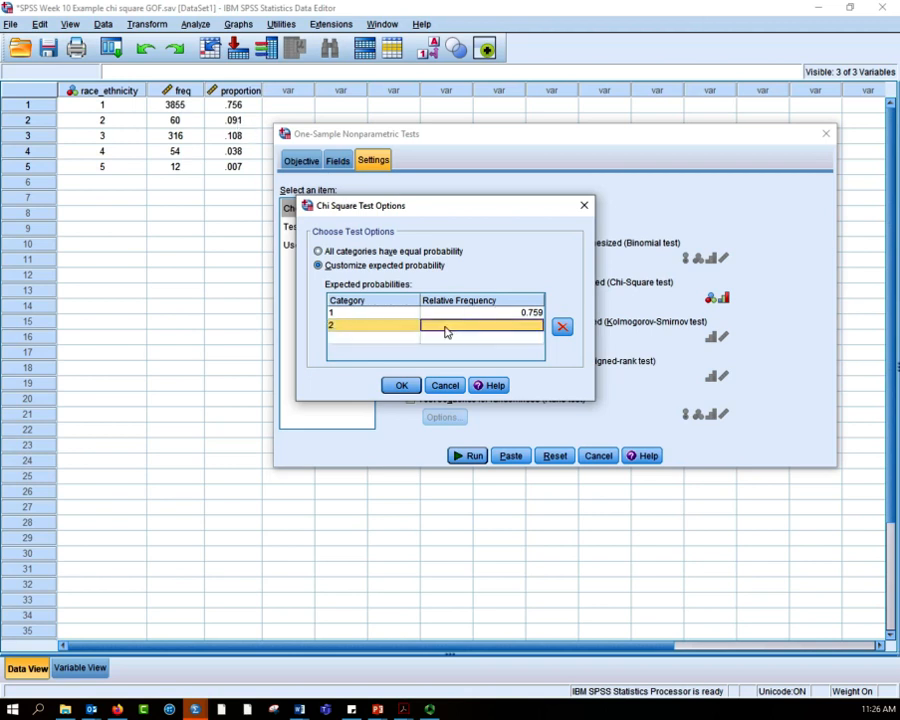
left_click(446, 328)
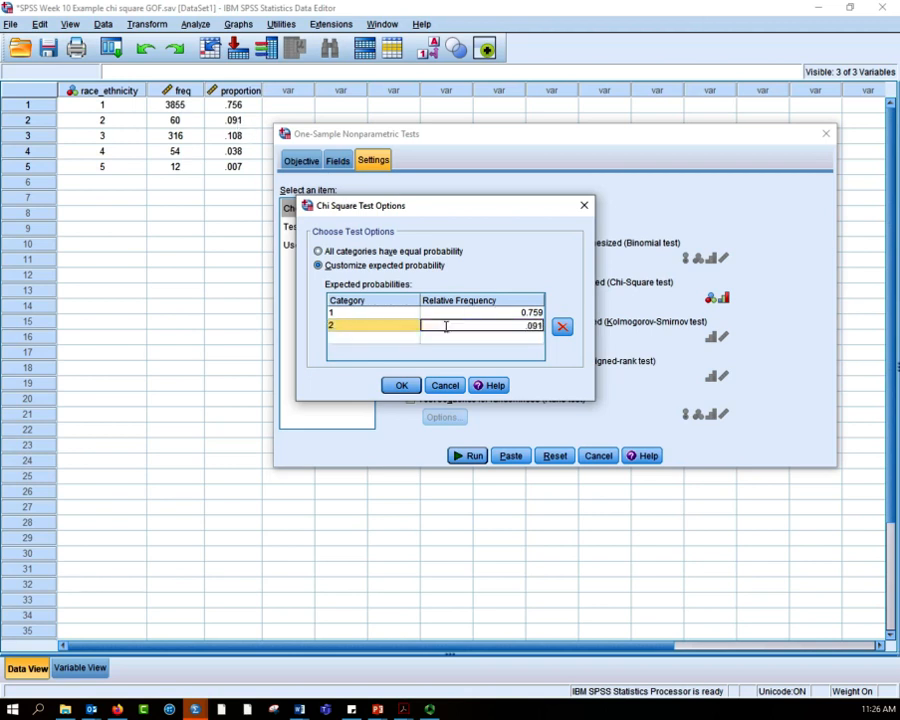
Enter expected relative frequencies of 0.108 for category 3 and 0.038 for category 4
left_click(386, 339)
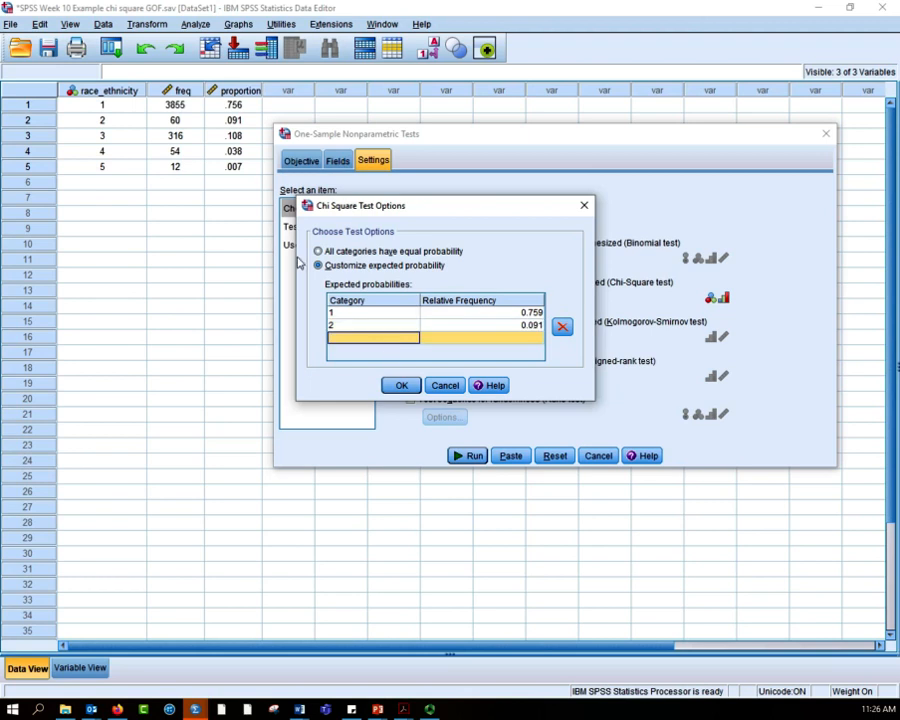
type("3")
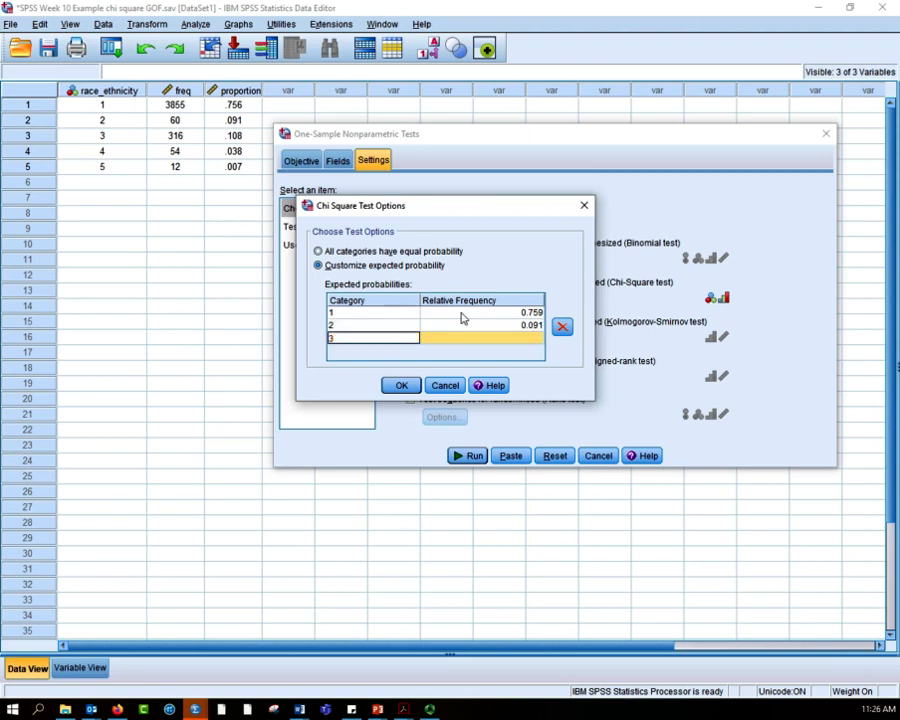
left_click(479, 341)
left_click(479, 341)
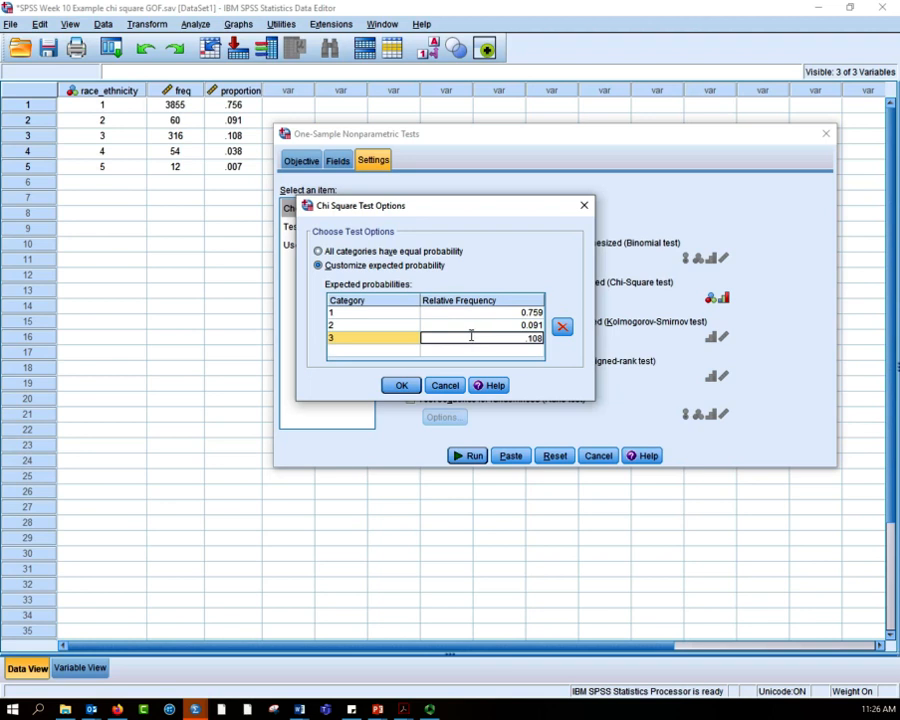
left_click(394, 352)
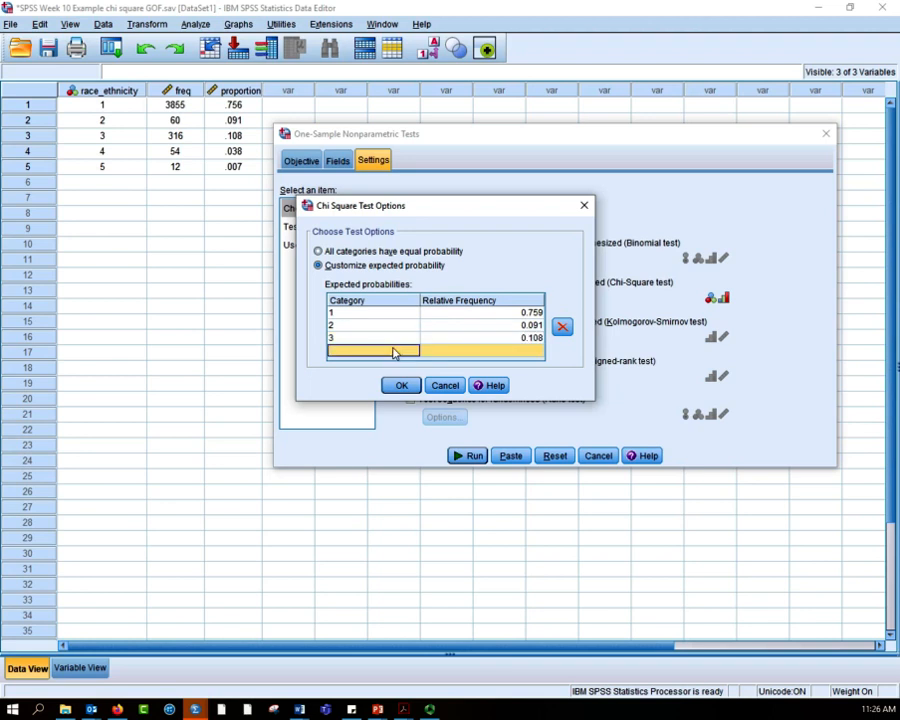
type("4")
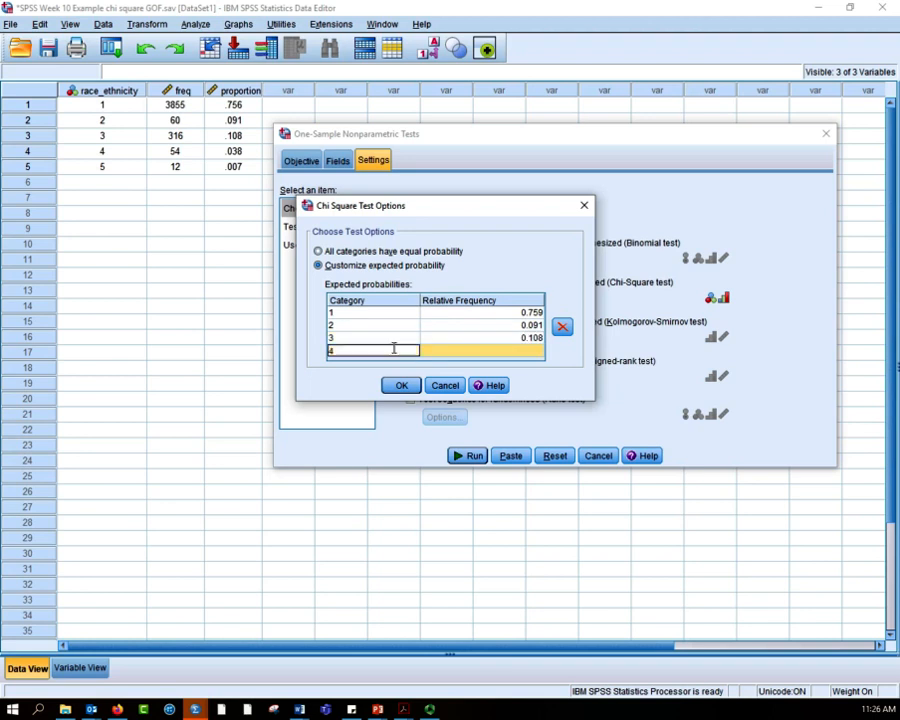
left_click(461, 352)
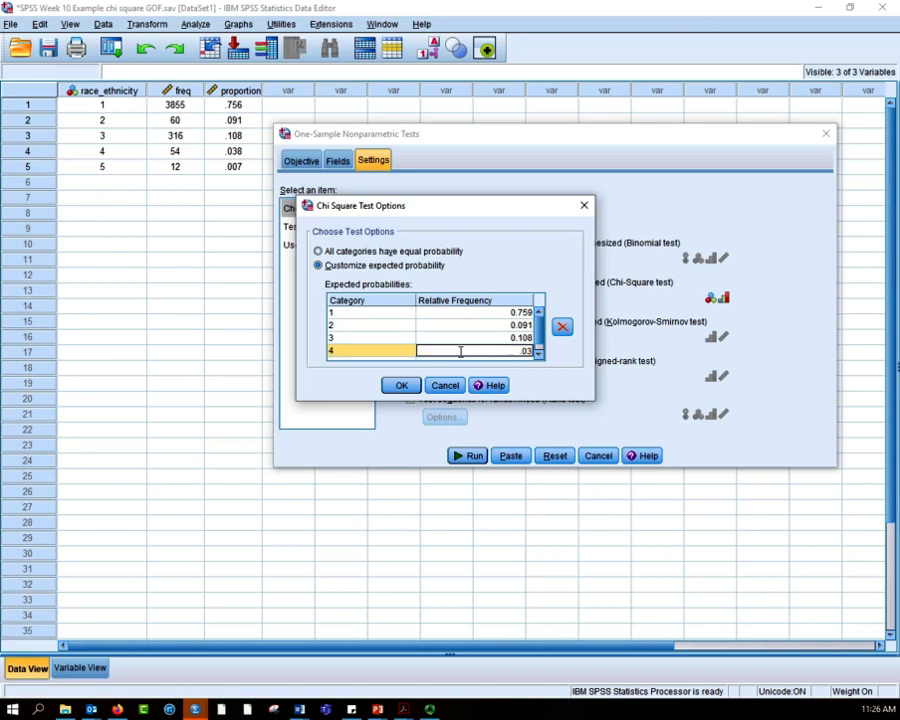
scroll(398, 357, "down", 1)
Add category 5 with its expected relative frequency and accept the chi square test options
left_click(396, 350)
type("5")
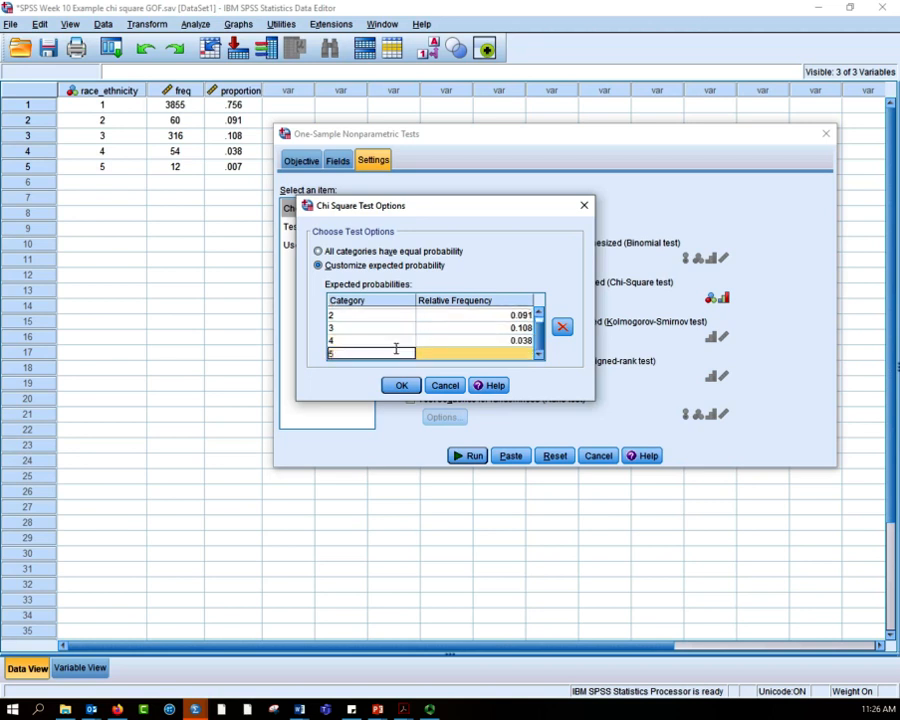
left_click(460, 355)
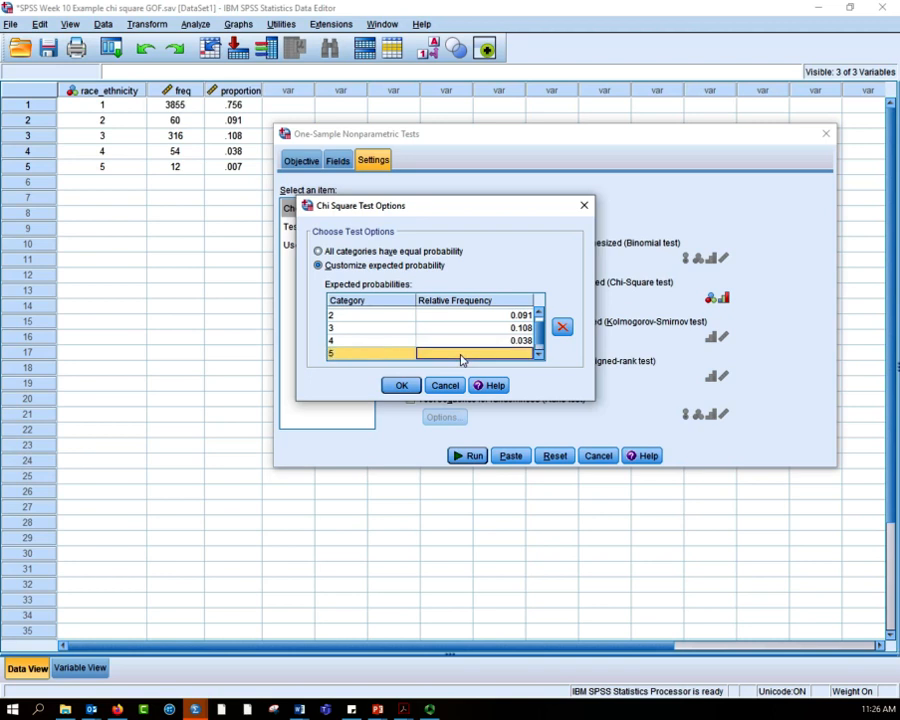
left_click(461, 354)
left_click(405, 386)
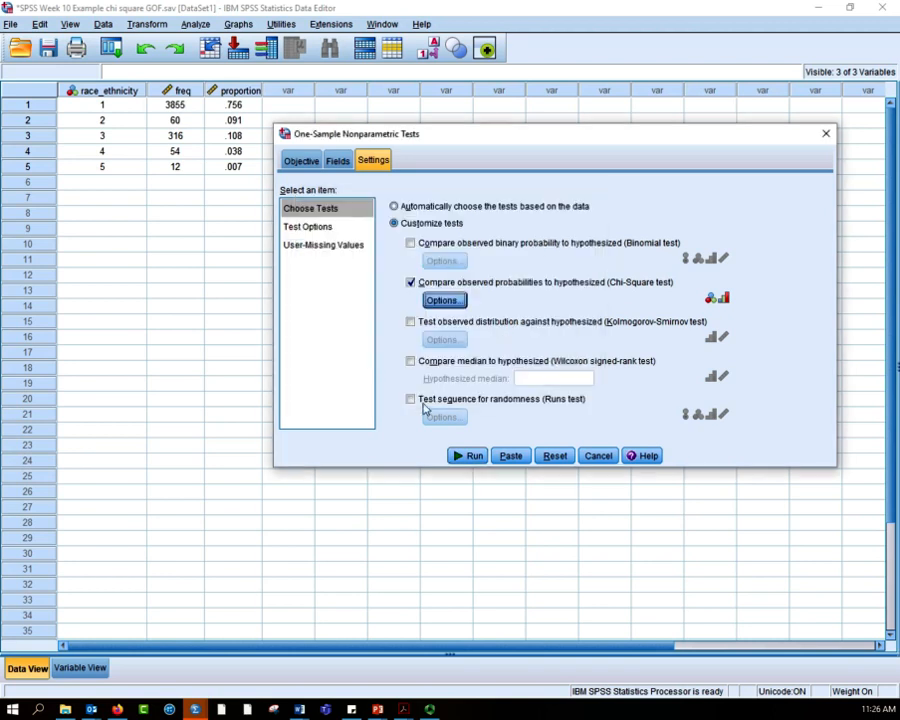
Return to the test objective and set it to automatically compare observed data to hypothesized
left_click(301, 160)
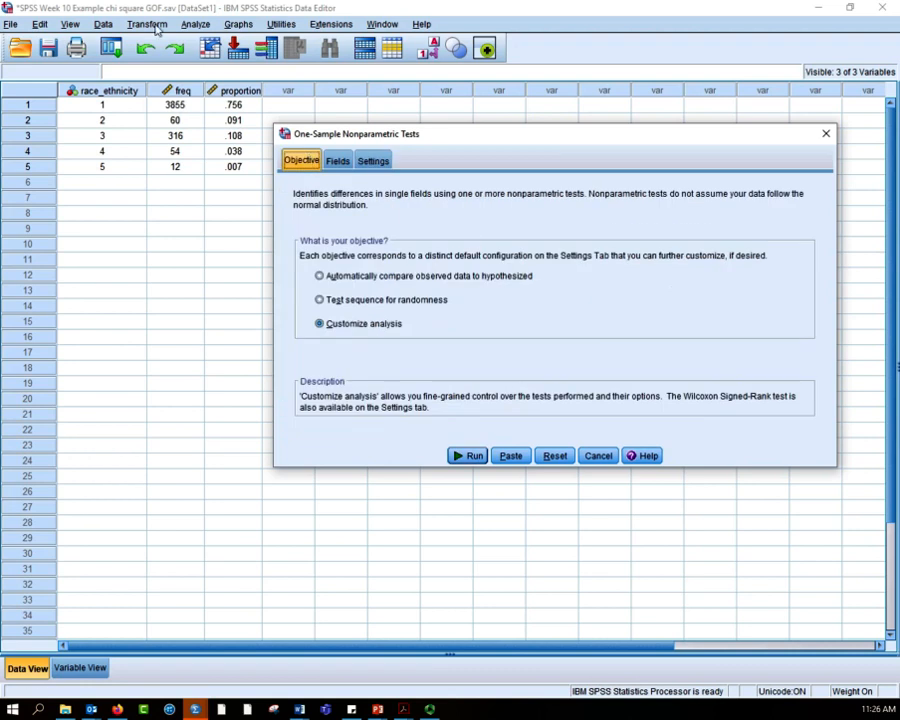
left_click(195, 23)
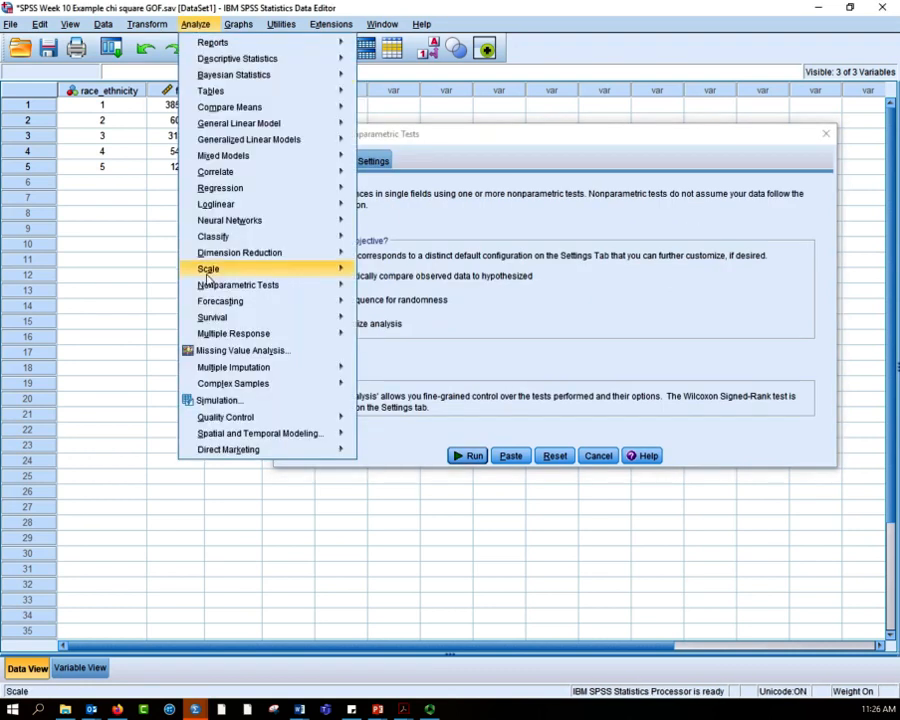
mouse_move(207, 289)
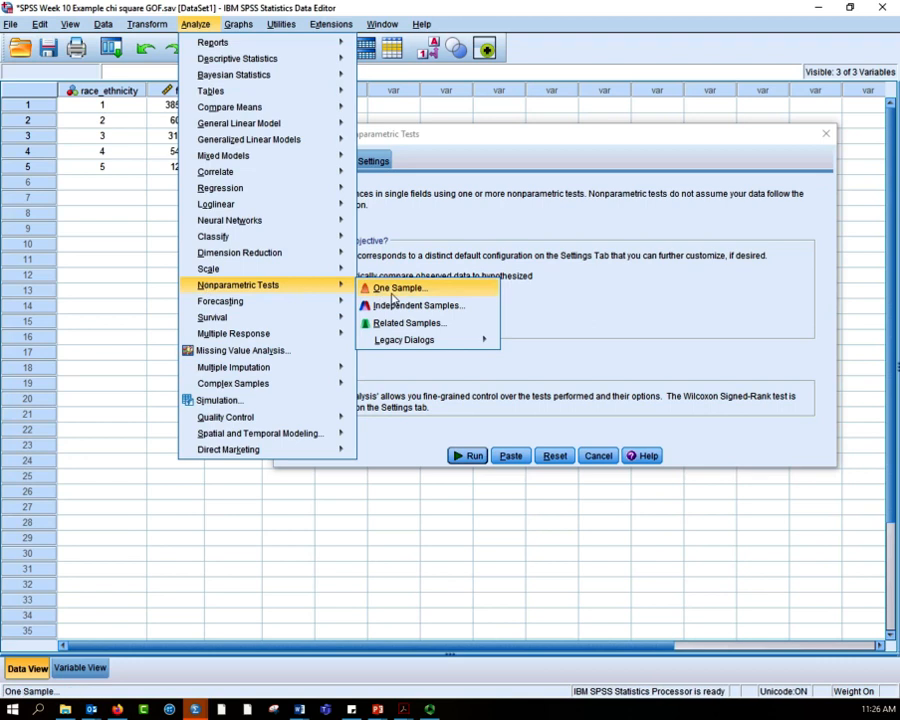
left_click(552, 298)
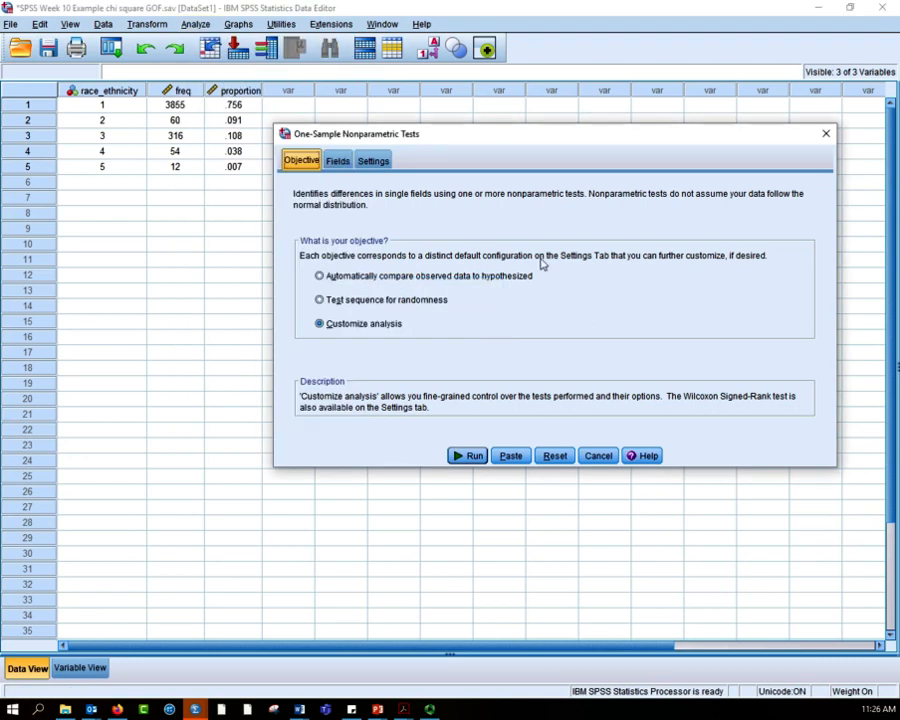
left_click(326, 276)
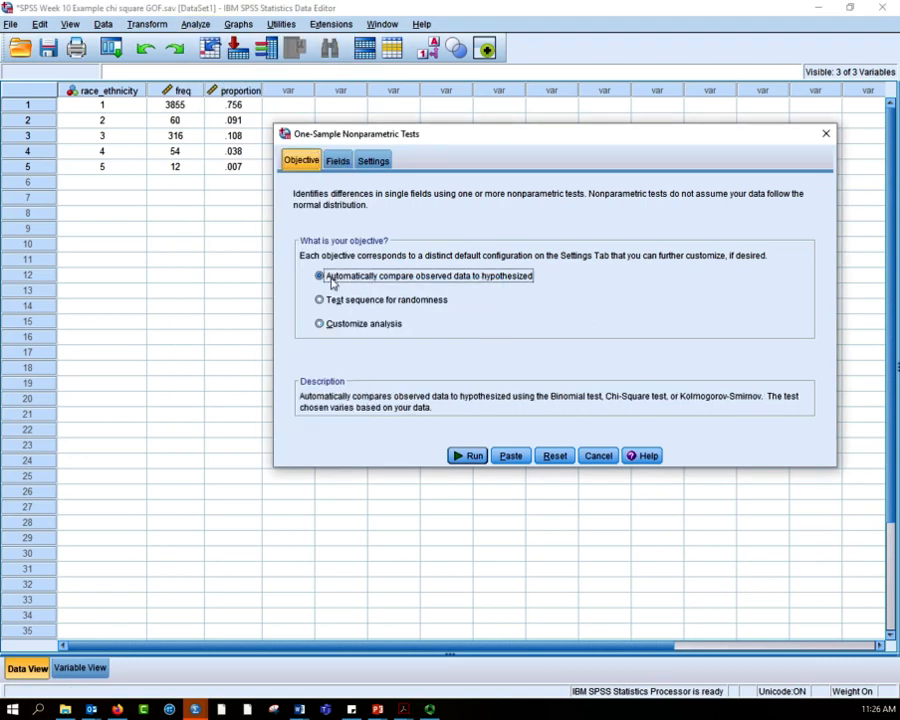
Set the test objective to Customize analysis and the test selection to Customize tests for the chi-square comparison of race_ethnicity
left_click(335, 327)
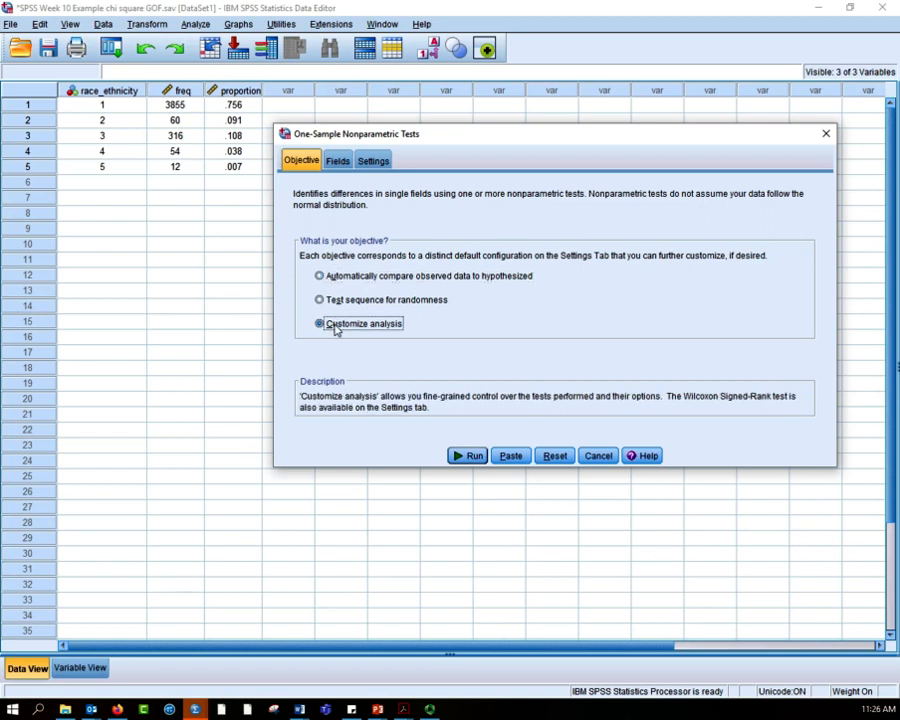
left_click(337, 163)
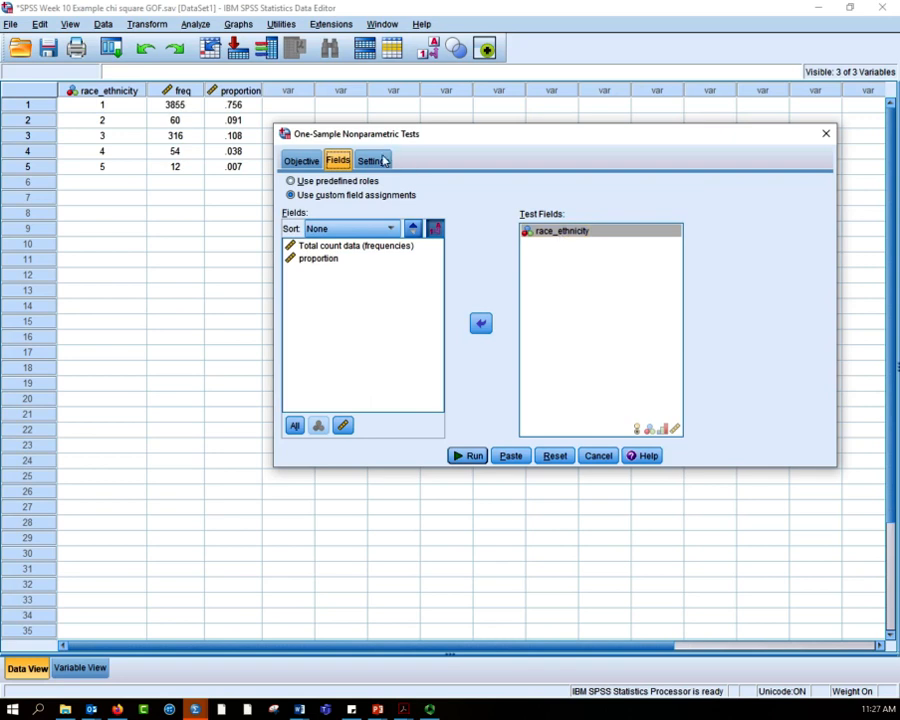
left_click(383, 161)
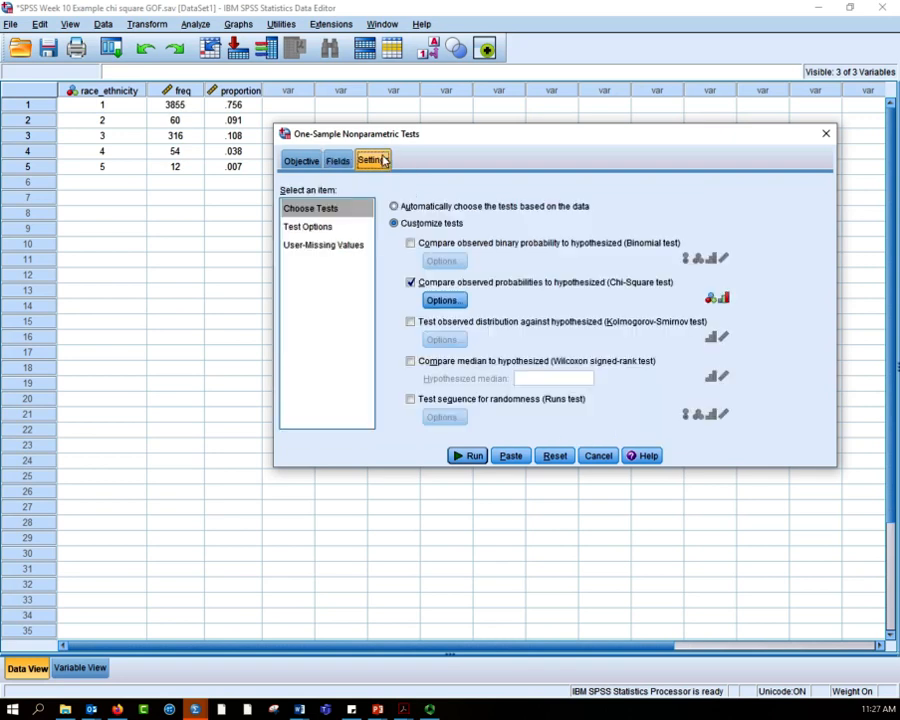
left_click(394, 206)
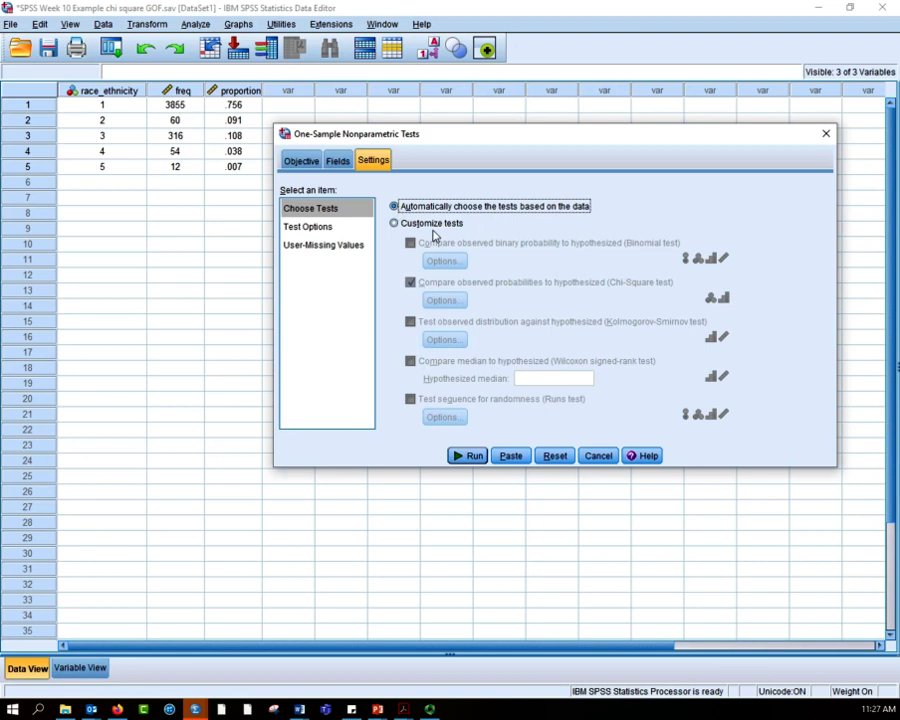
left_click(432, 225)
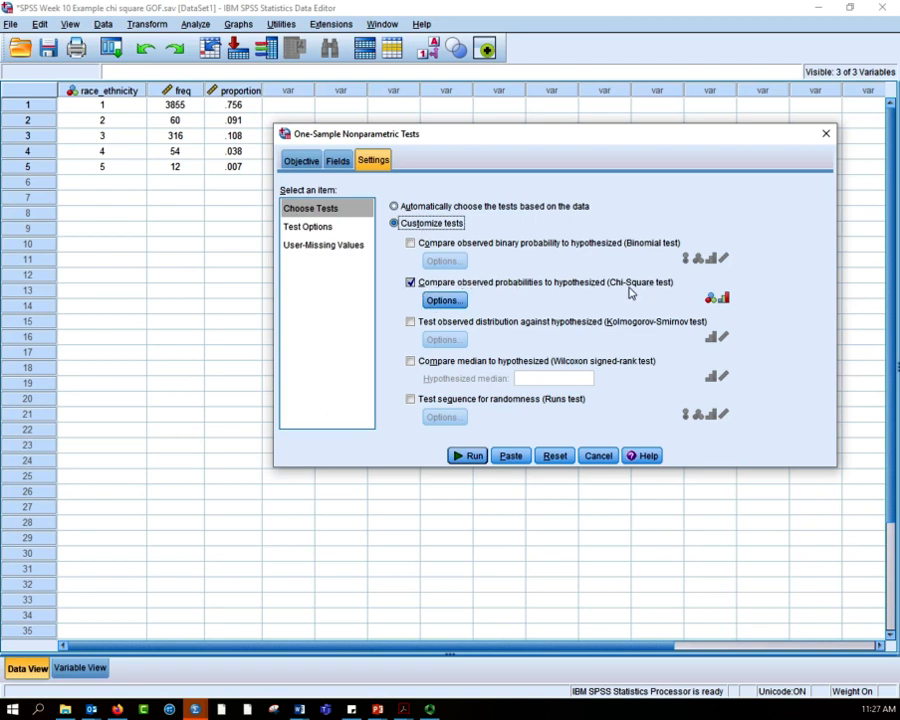
Recheck the customized expected probabilities in the chi-square test options, accept them and run the one-sample nonparametric test
left_click(445, 300)
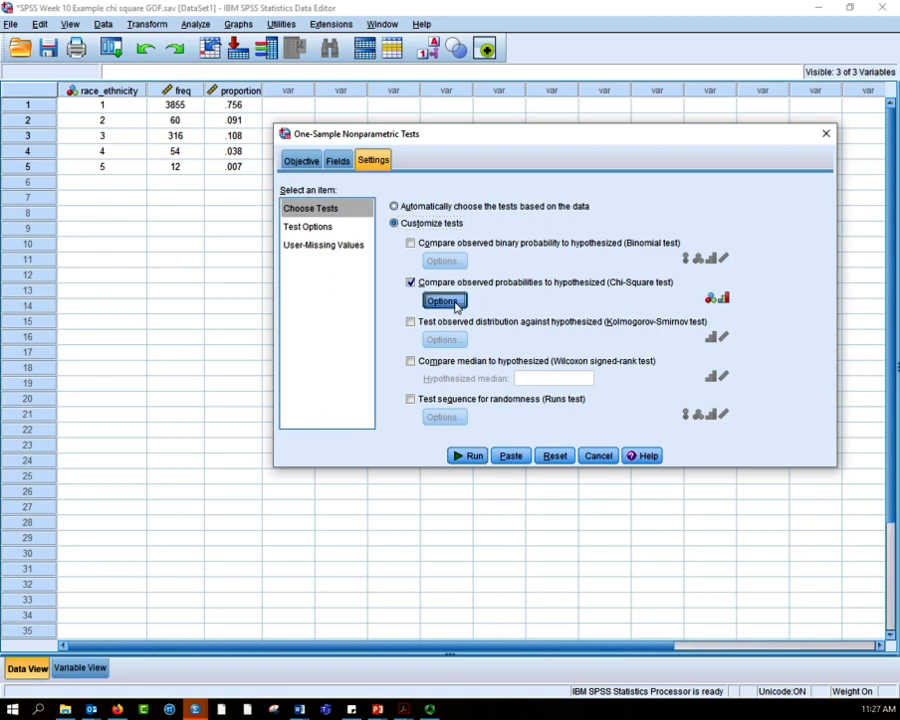
scroll(518, 312, "up", 1)
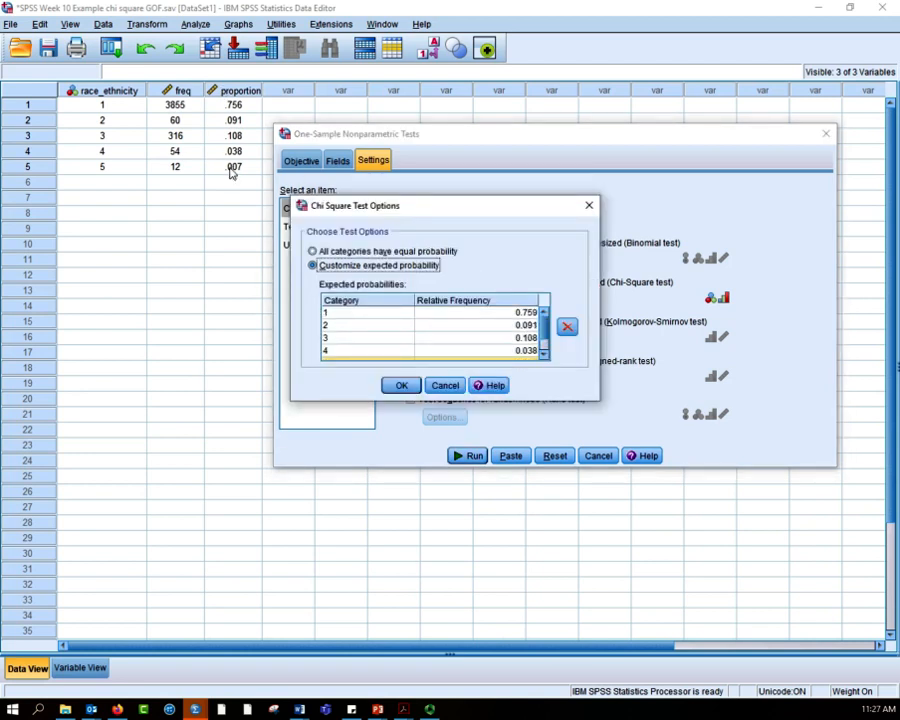
left_click(381, 139)
left_click(243, 150)
left_click(401, 385)
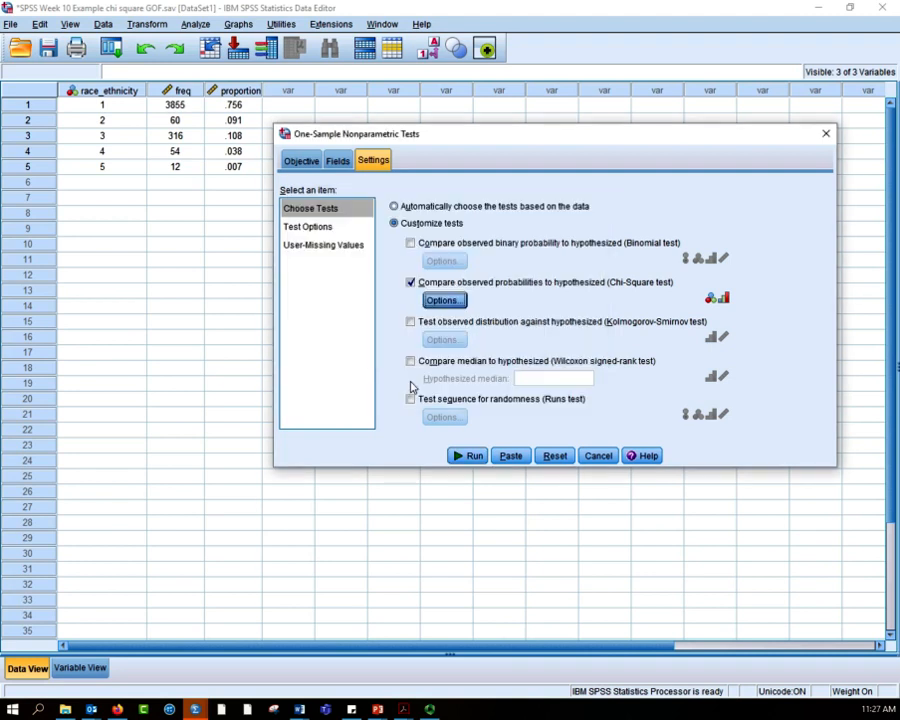
left_click(471, 456)
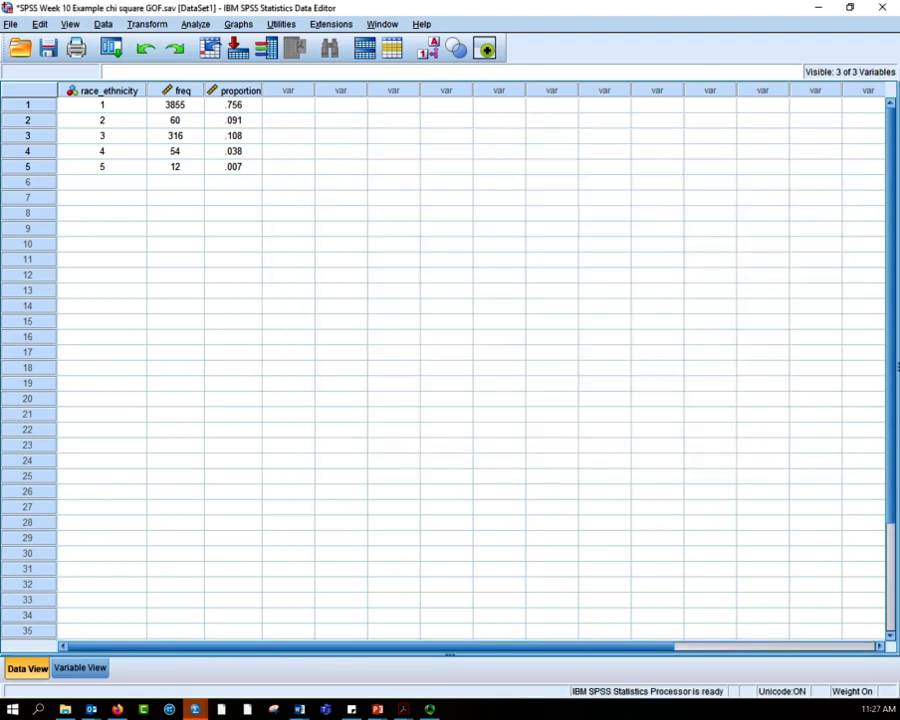
Maximize the output viewer and examine the hypothesis test summary for race_ethnicity
left_click_drag(354, 80, 446, 72)
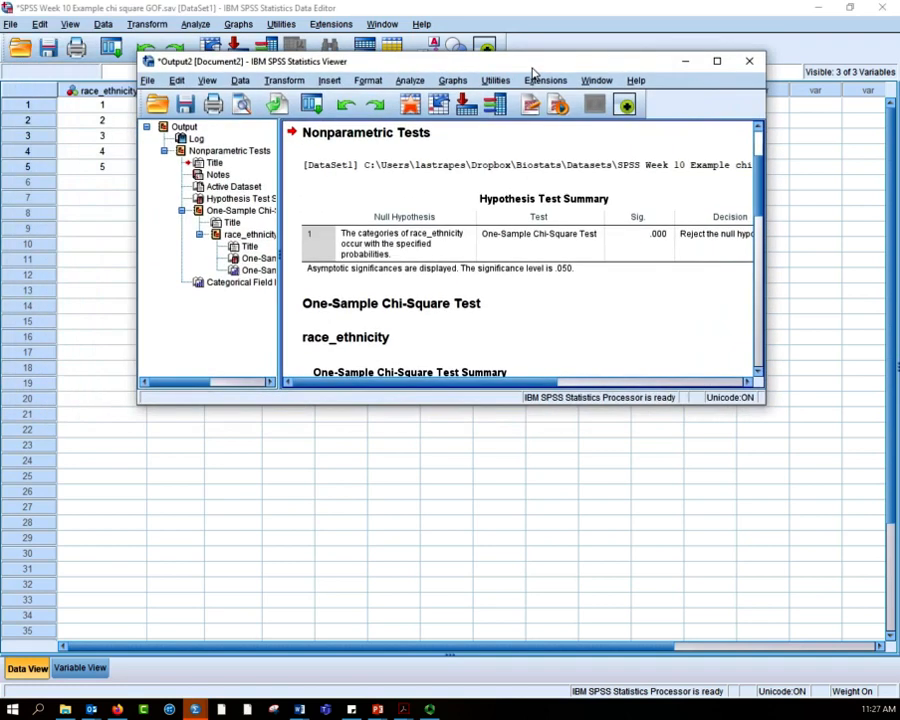
left_click(716, 61)
scroll(610, 177, "up", 3)
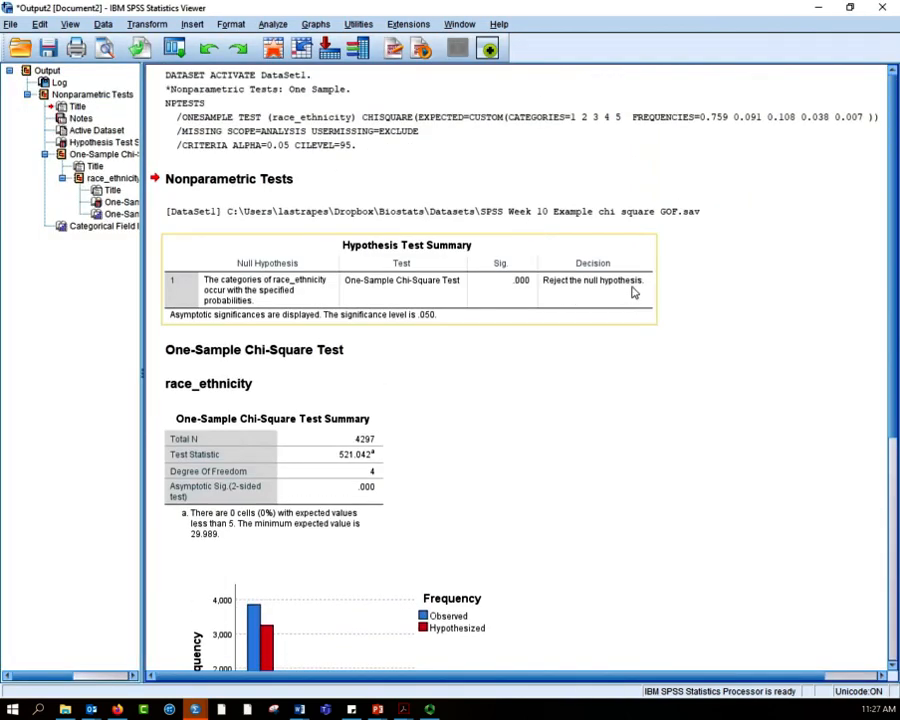
scroll(672, 300, "down", 3)
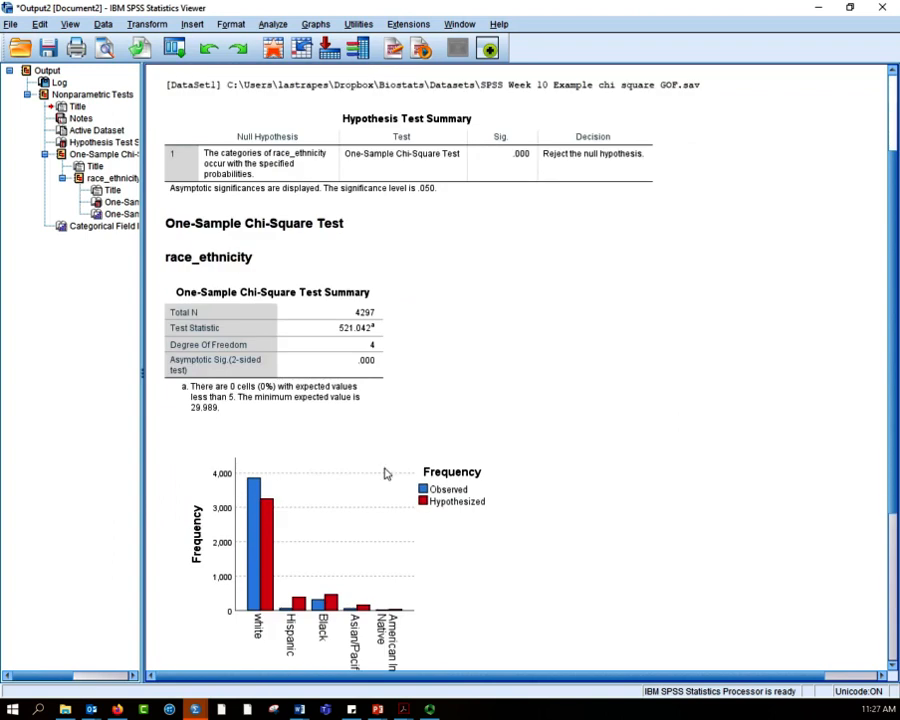
Reread the Bias in Clinical Trials problem in the Word document, and return to the SPSS output
mouse_move(299, 706)
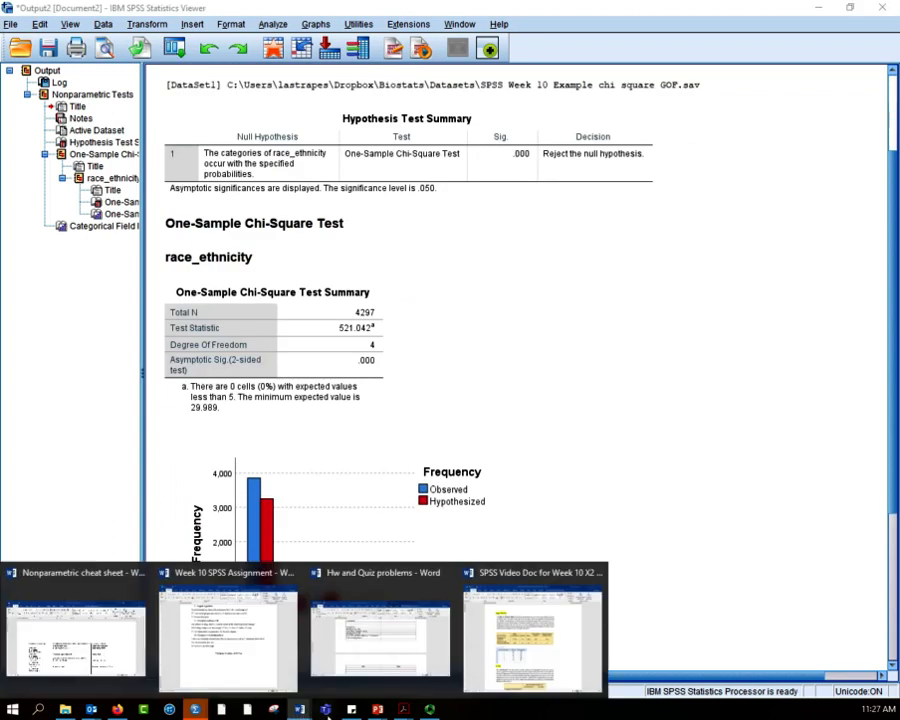
left_click(530, 640)
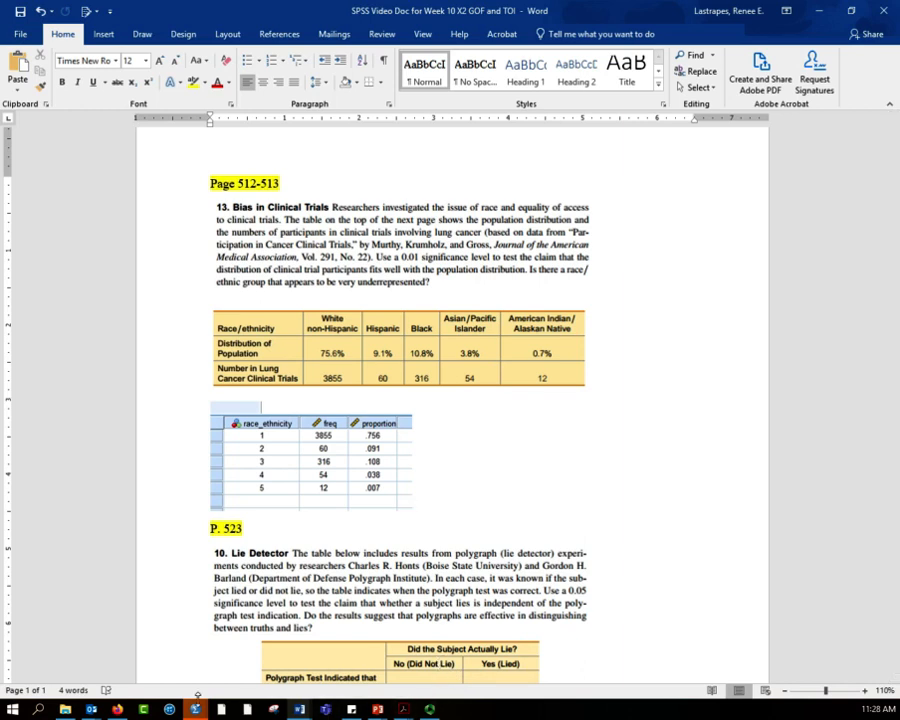
left_click(196, 712)
left_click(385, 640)
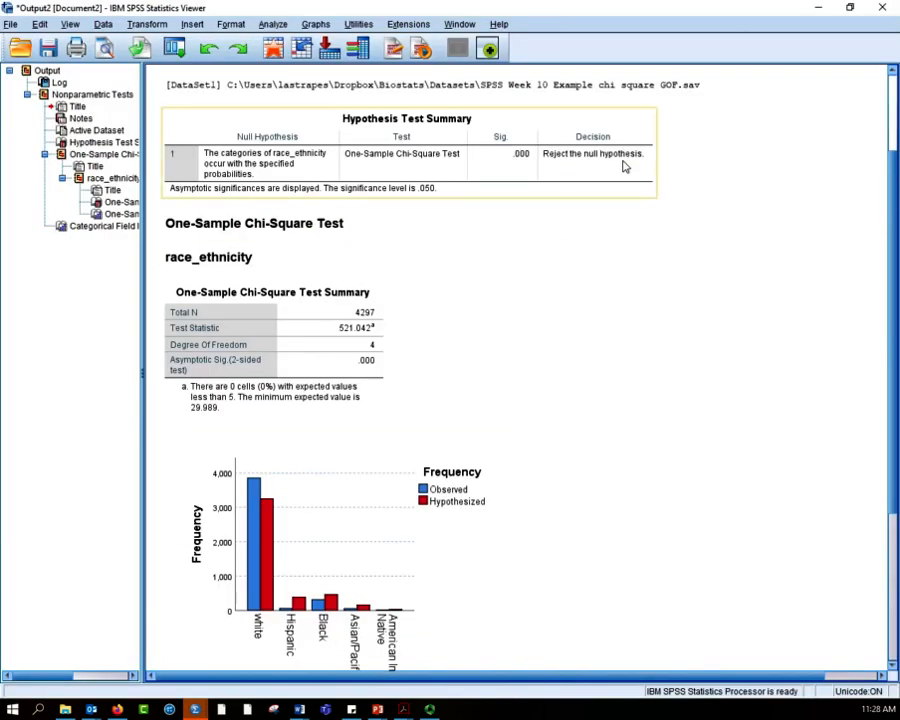
Examine the one-sample chi-square test summary and the charts of observed and hypothesized race_ethnicity frequencies
scroll(672, 330, "down", 1)
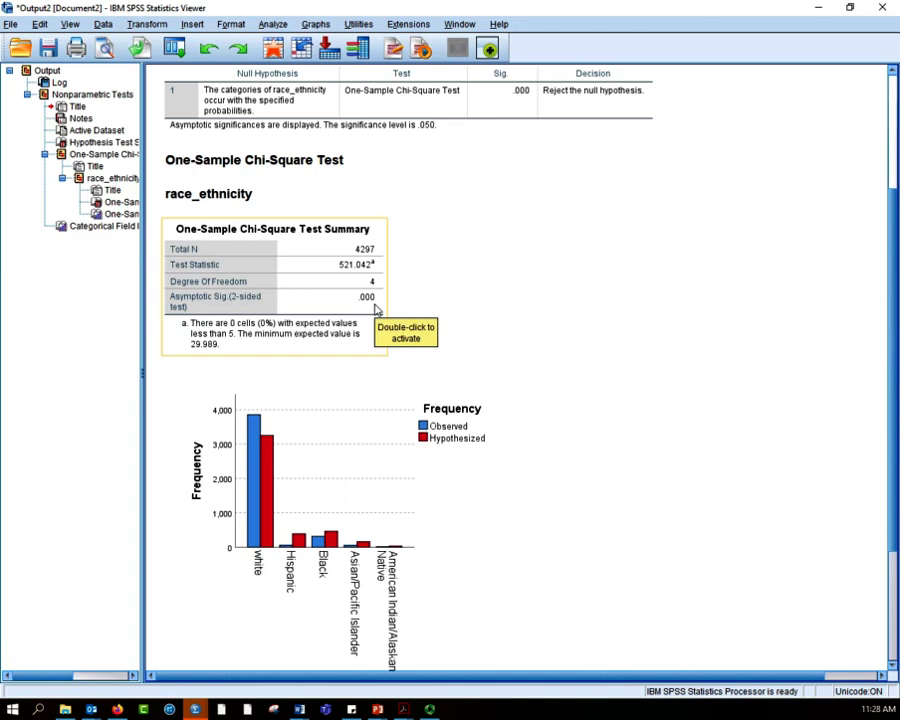
scroll(457, 296, "down", 2)
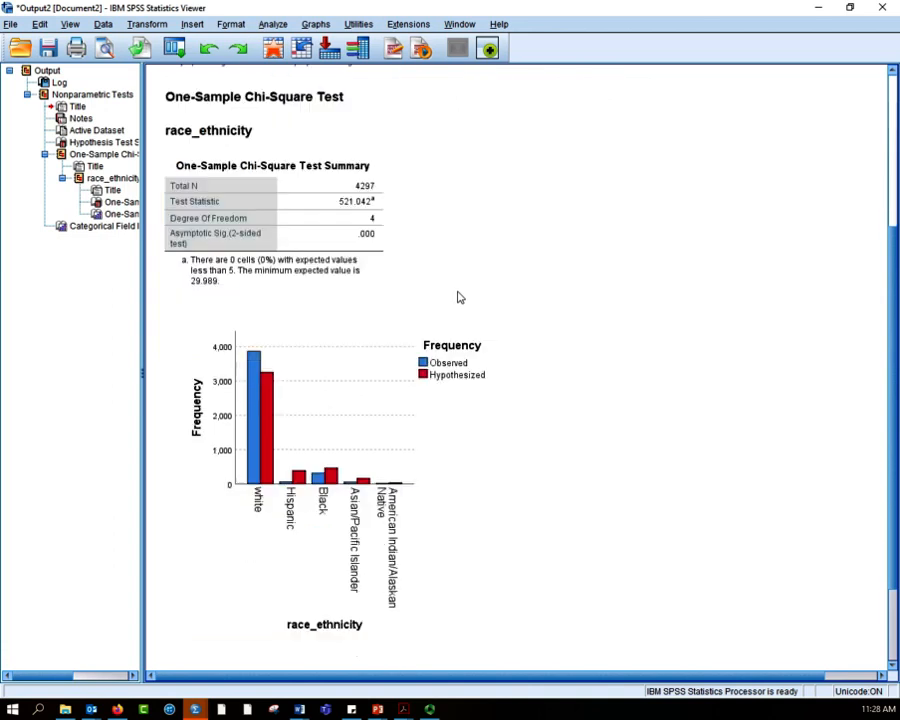
scroll(529, 426, "down", 3)
scroll(530, 428, "down", 2)
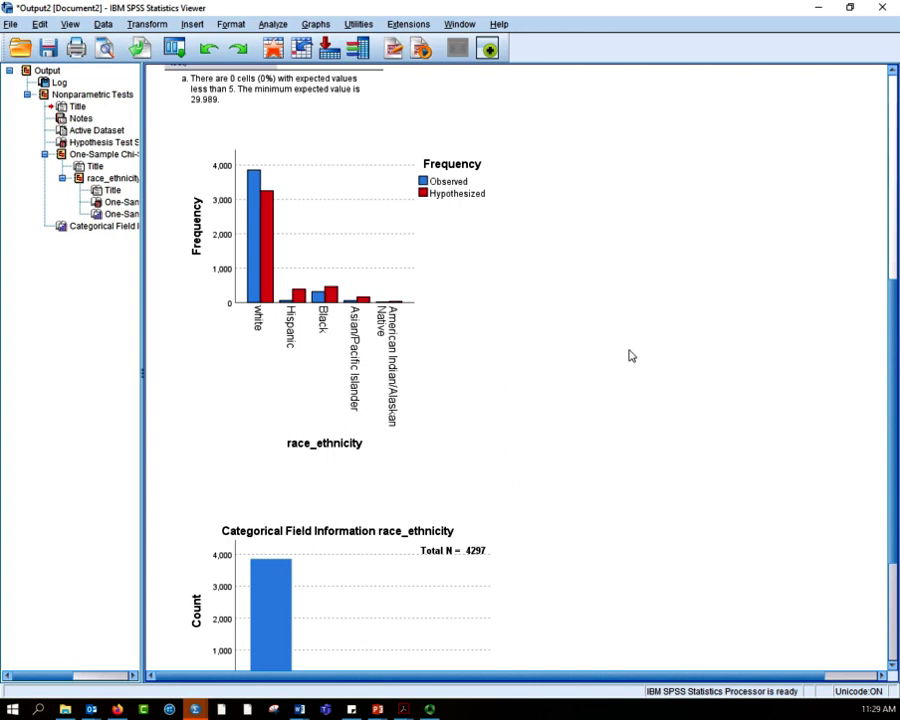
scroll(621, 372, "down", 3)
scroll(632, 377, "up", 8)
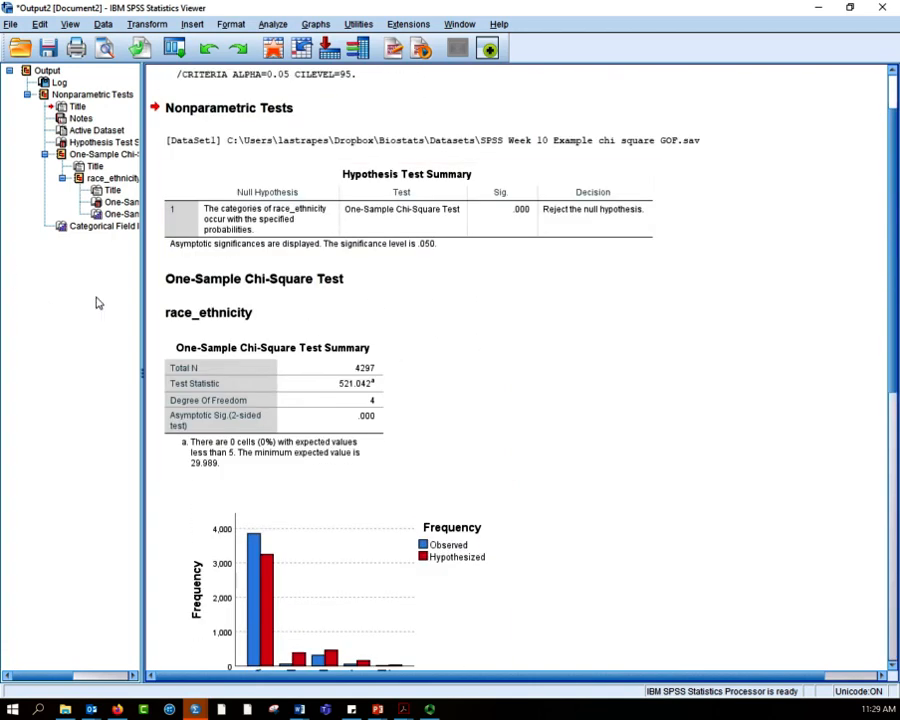
Switch to the Word document and read the Lie Detector problem on page 523 with its data tables
left_click(378, 710)
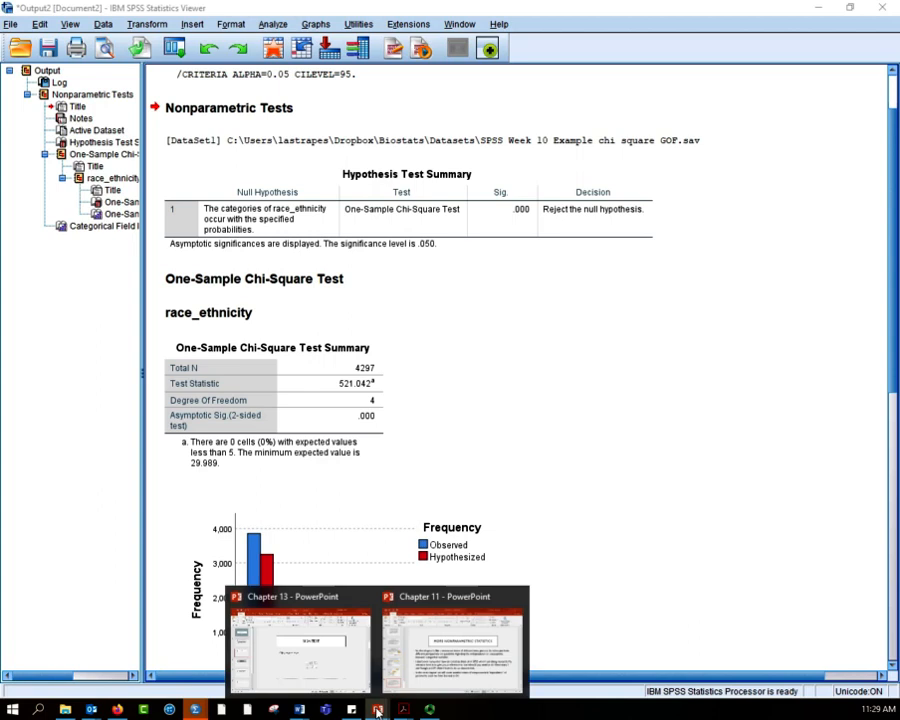
mouse_move(299, 710)
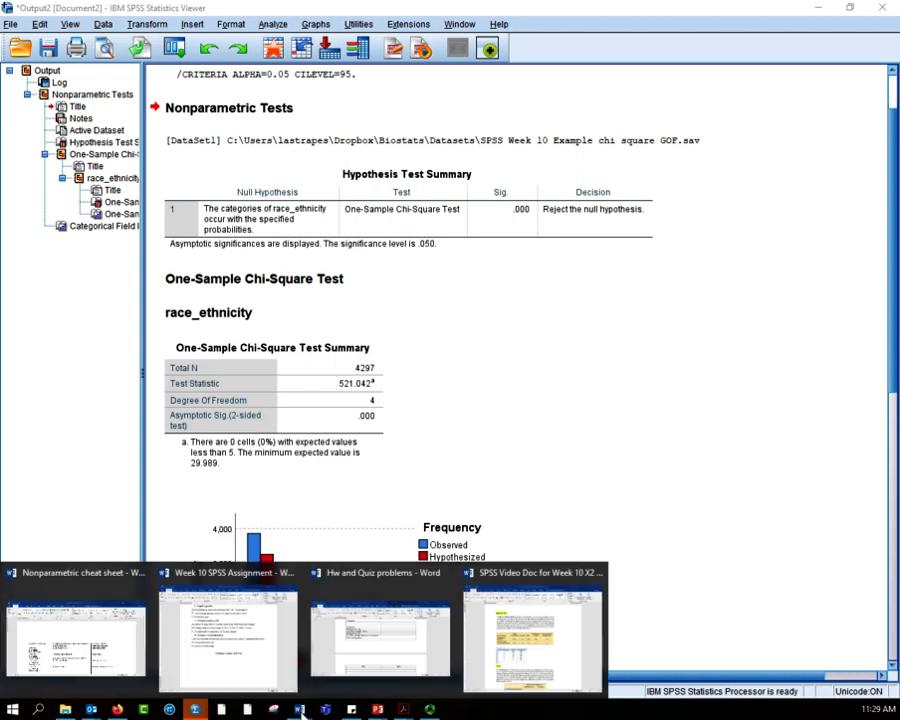
left_click(490, 645)
scroll(400, 444, "down", 6)
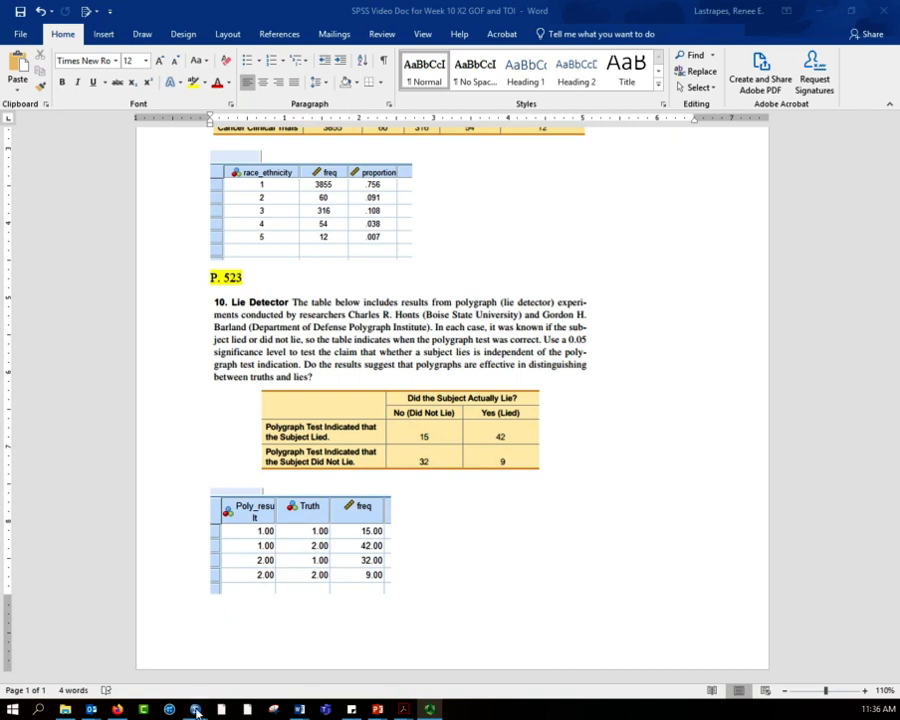
Switch to the chi square TOI dataset in SPSS and weight its cases by the freq variable
mouse_move(195, 709)
left_click(251, 675)
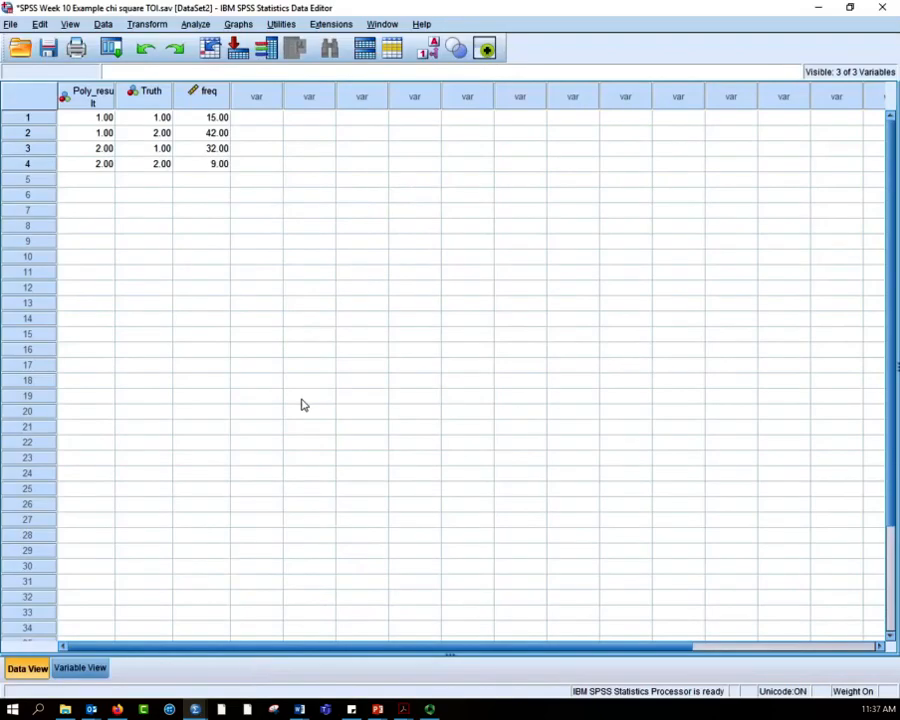
left_click(196, 24)
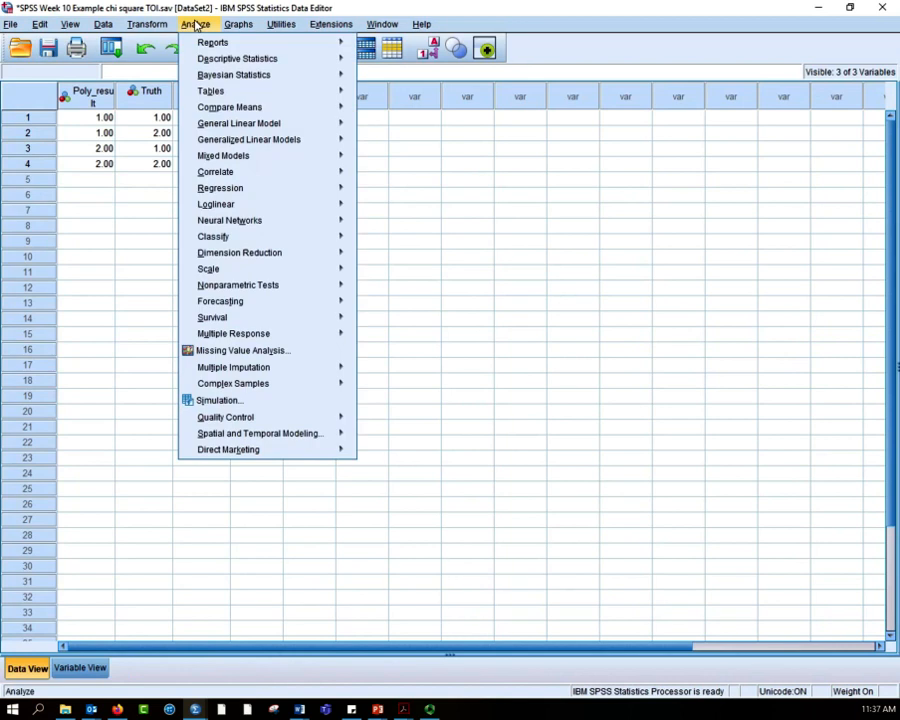
left_click(103, 24)
left_click(103, 24)
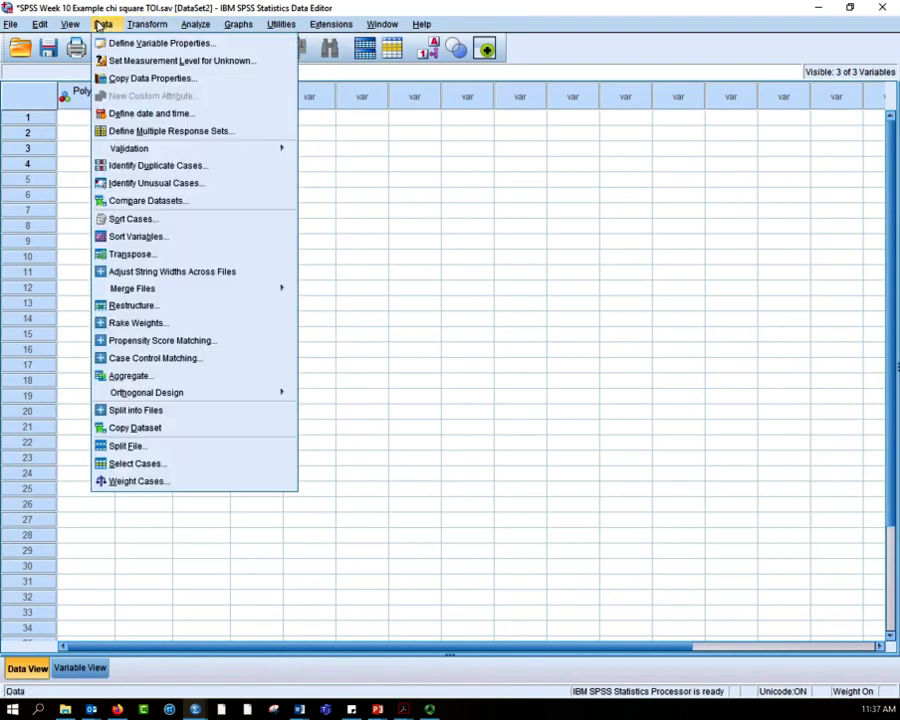
left_click(140, 481)
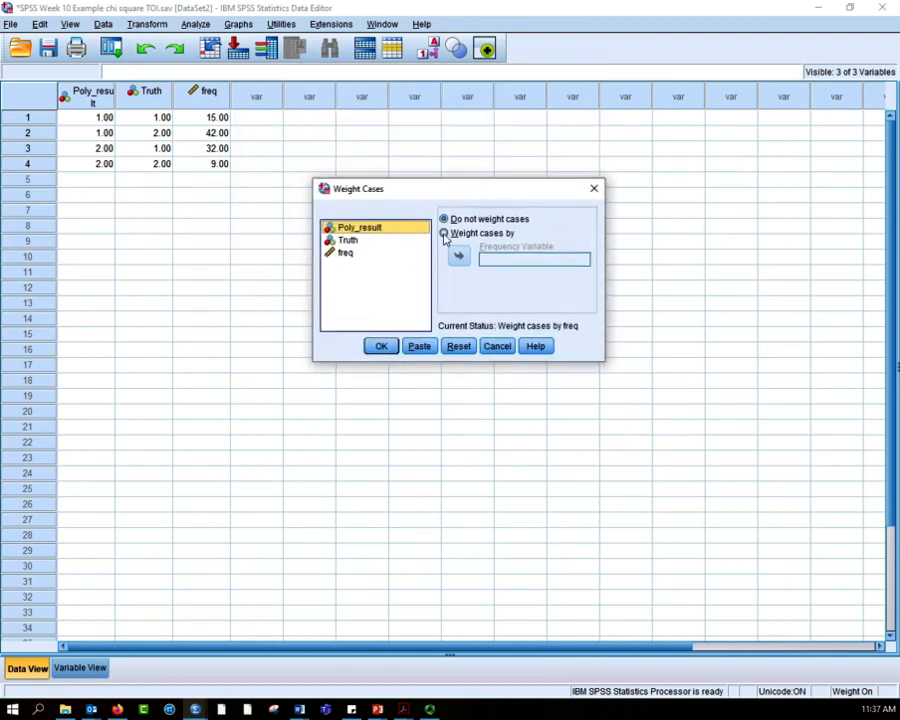
left_click(444, 233)
left_click(352, 254)
left_click(457, 258)
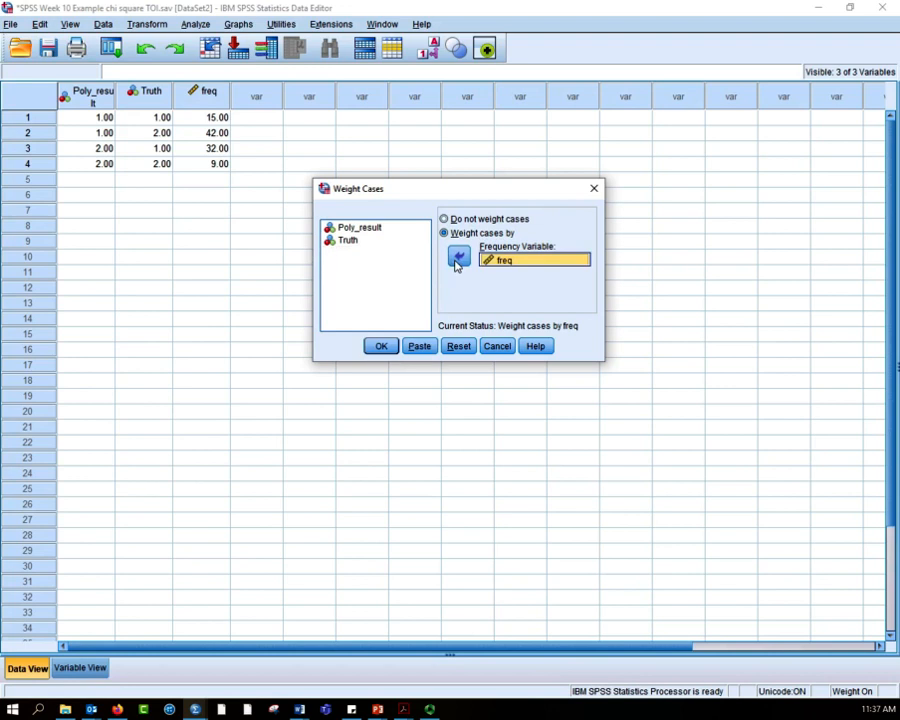
left_click(381, 346)
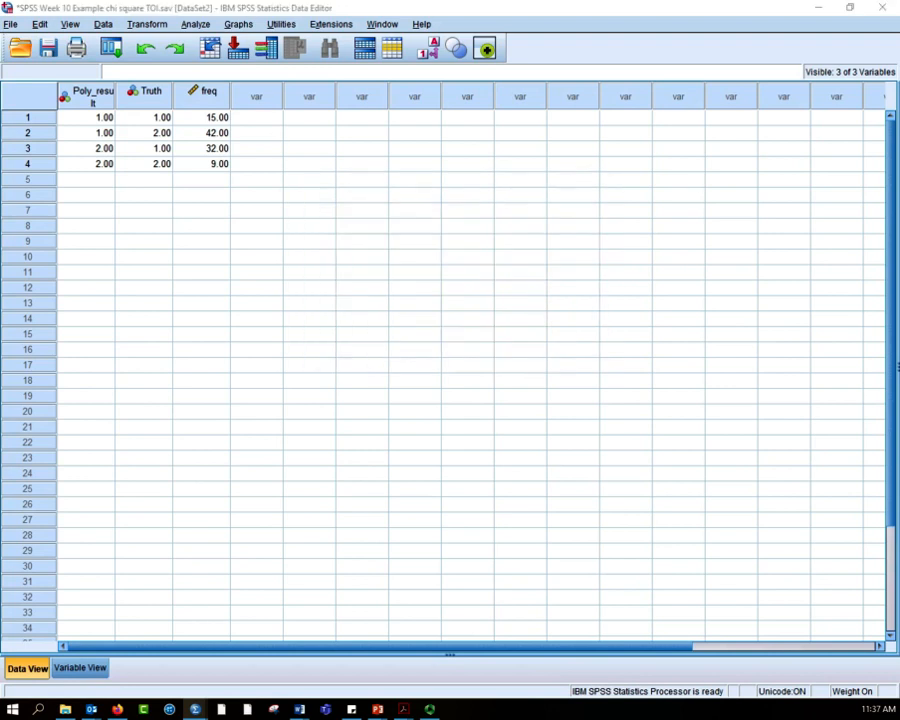
Set up a Crosstabs analysis with Poly_result as the row variable and Truth as the column variable
left_click_drag(464, 70, 496, 84)
left_click(704, 74)
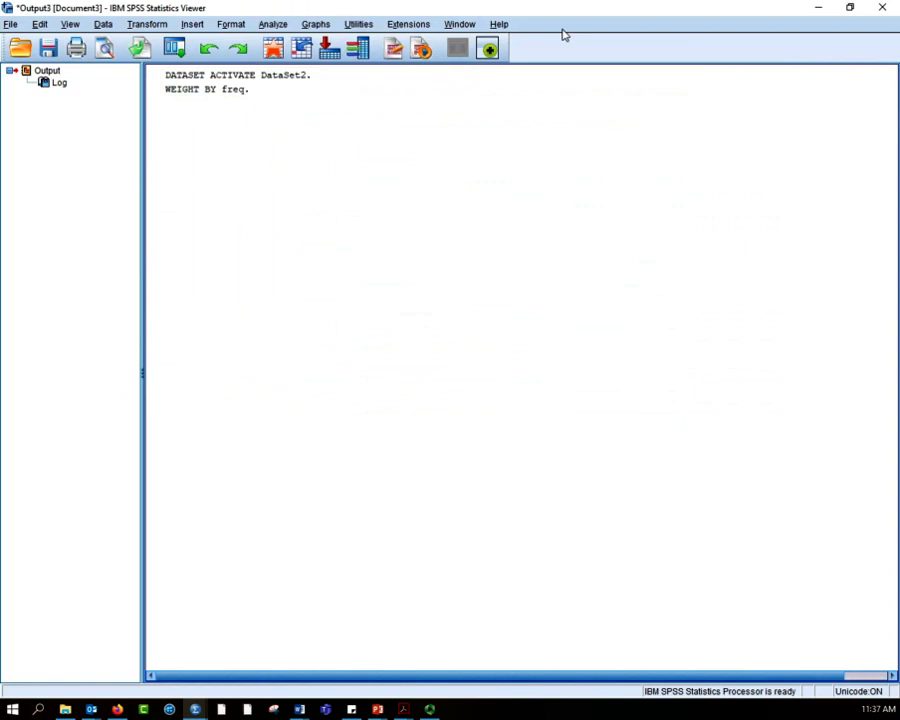
left_click(284, 26)
mouse_move(292, 61)
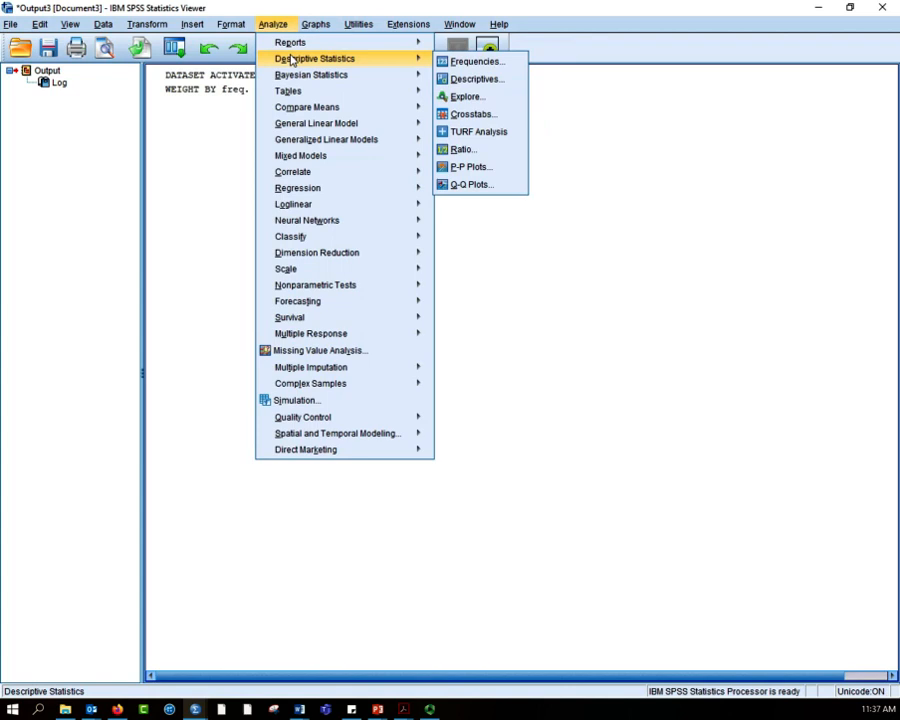
left_click(460, 116)
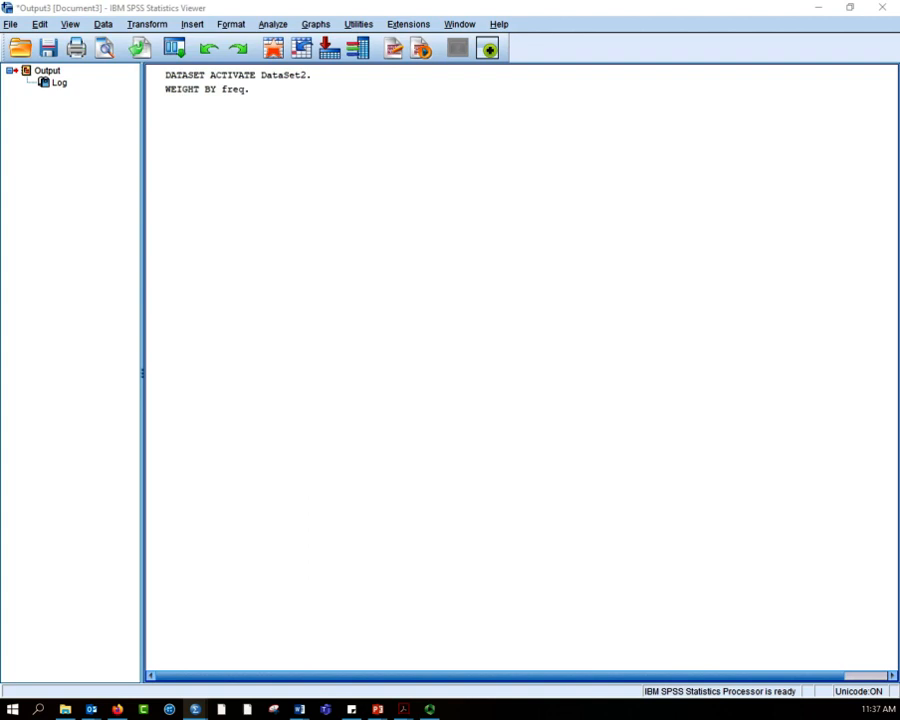
left_click_drag(604, 126, 532, 115)
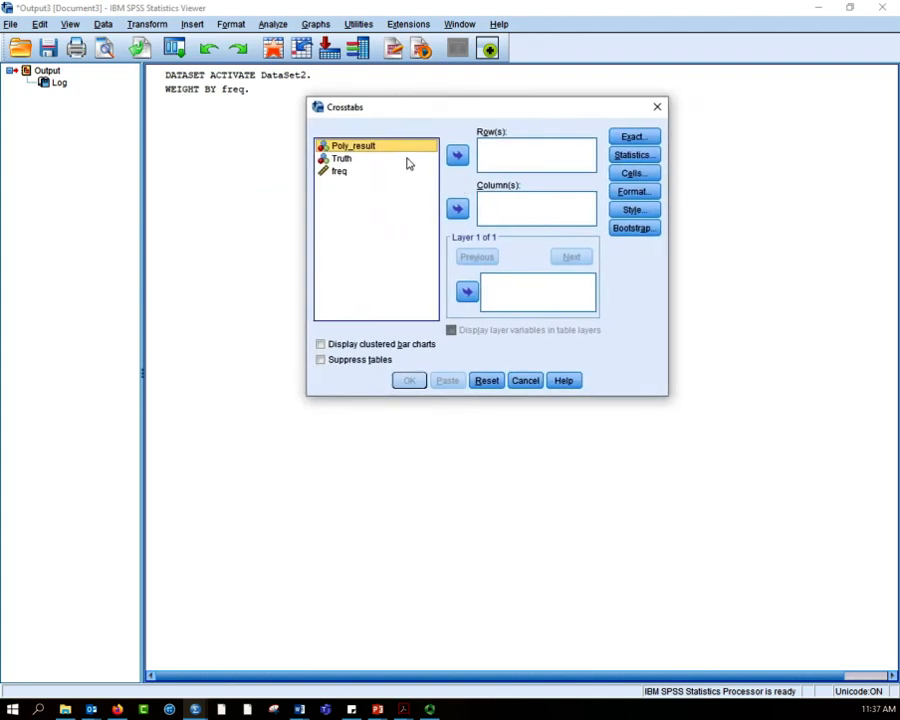
left_click(457, 155)
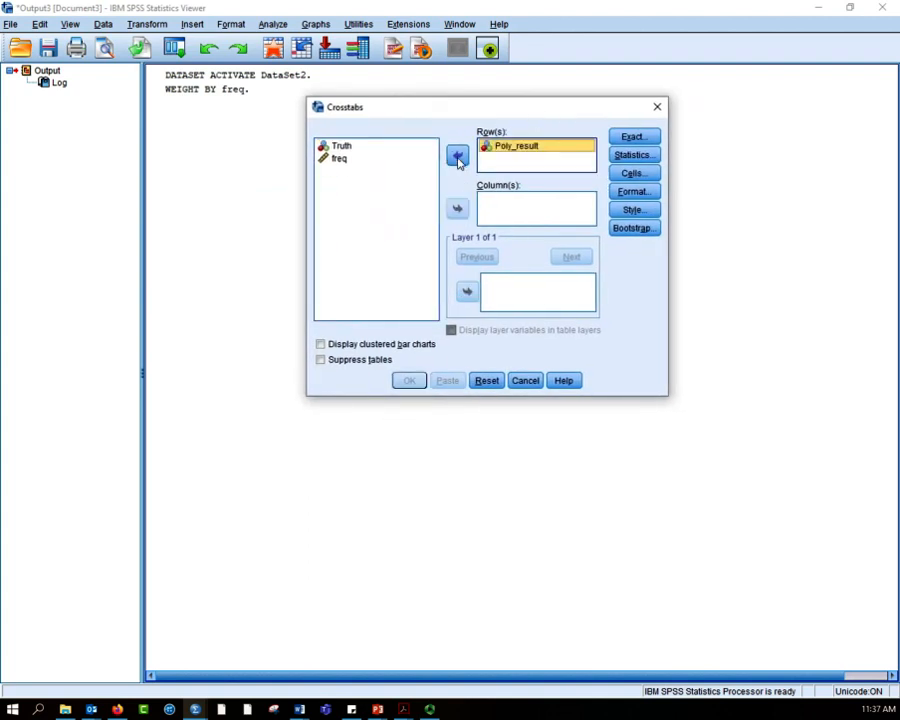
left_click(402, 148)
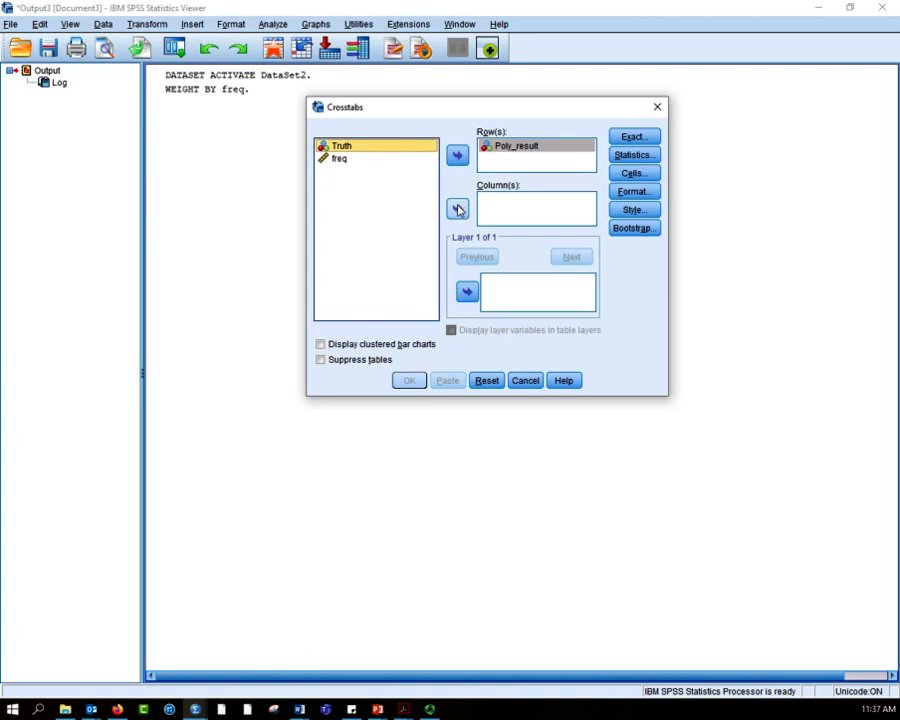
left_click(457, 209)
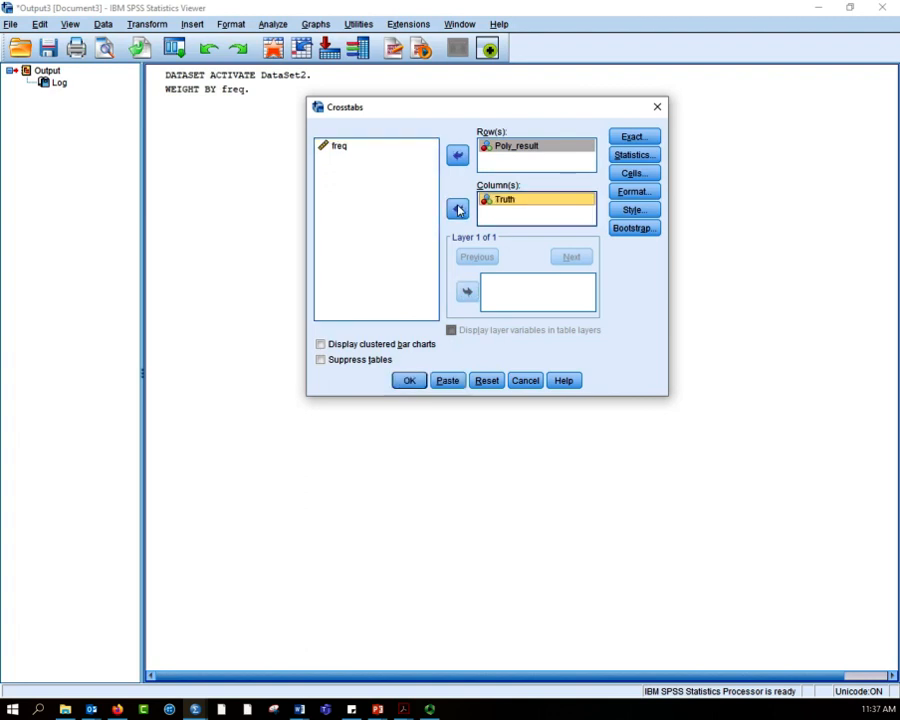
Request the Chi-square statistic for the Poly_result by Truth crosstab
left_click(656, 157)
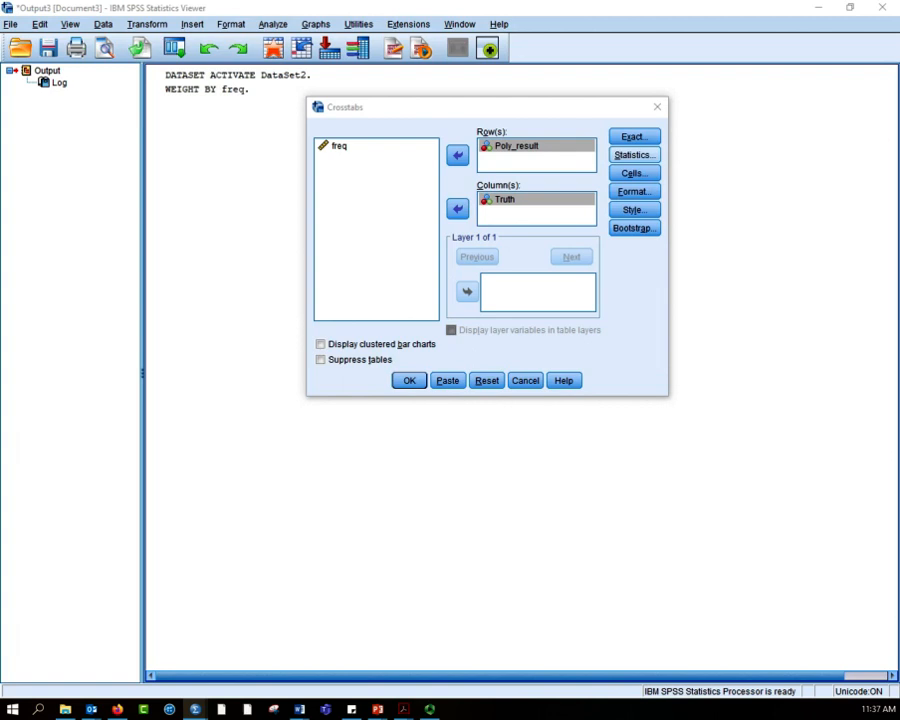
left_click_drag(574, 104, 490, 250)
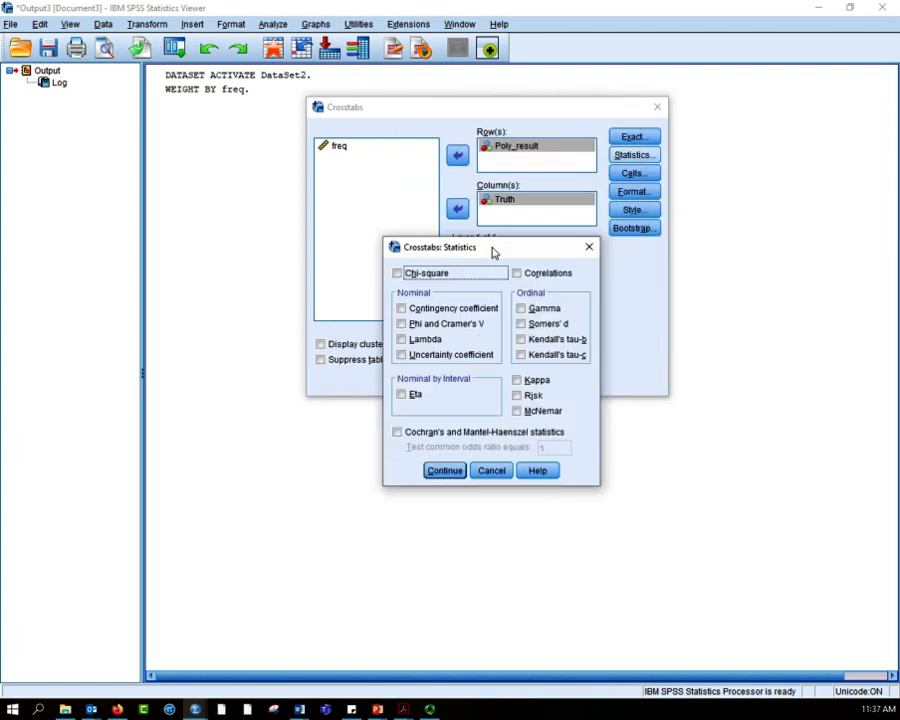
left_click(446, 472)
Add expected counts and row percentages to the crosstab's cell display alongside observed counts, and run the Crosstabs analysis
left_click(633, 176)
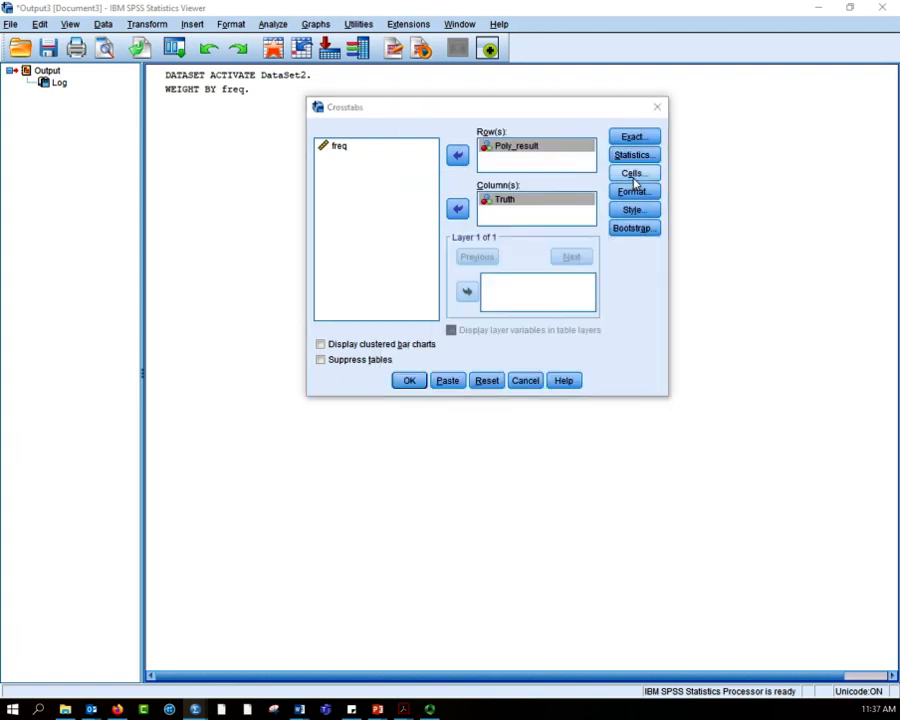
left_click_drag(237, 108, 478, 156)
left_click(394, 206)
left_click(396, 277)
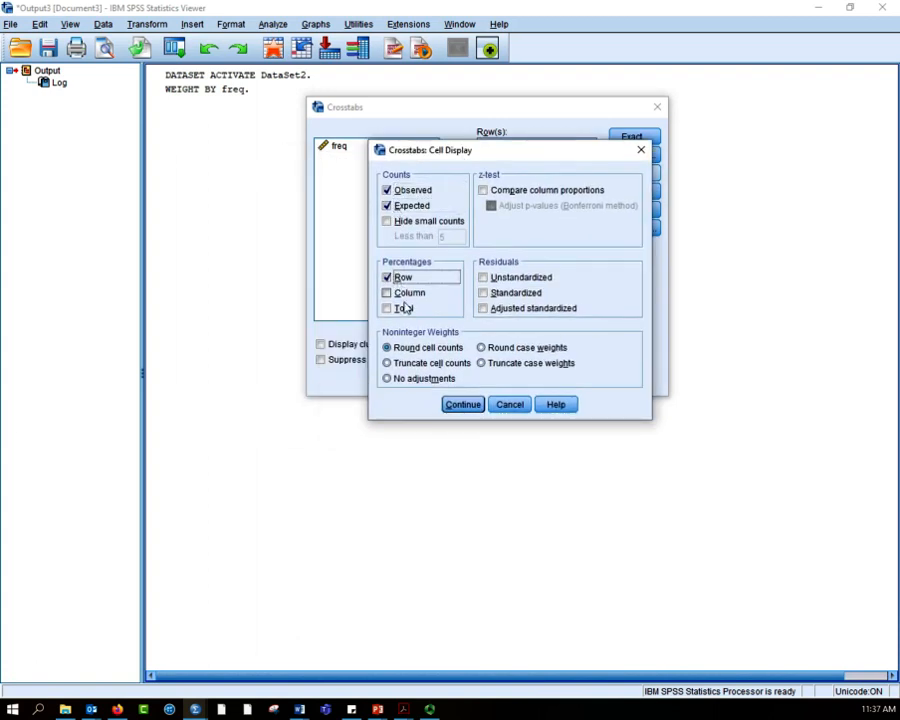
left_click(452, 406)
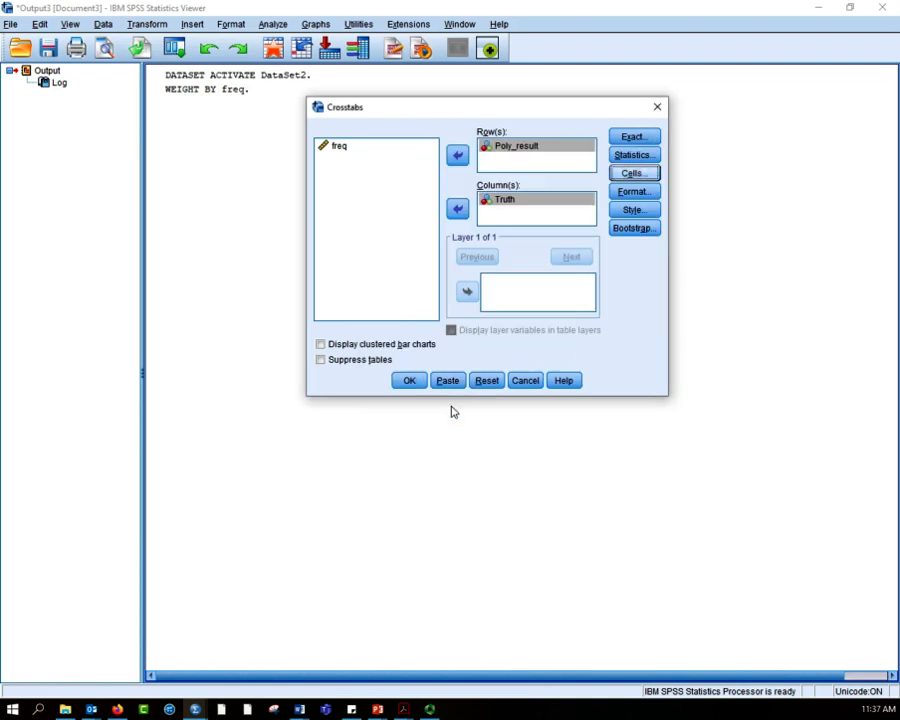
left_click(415, 381)
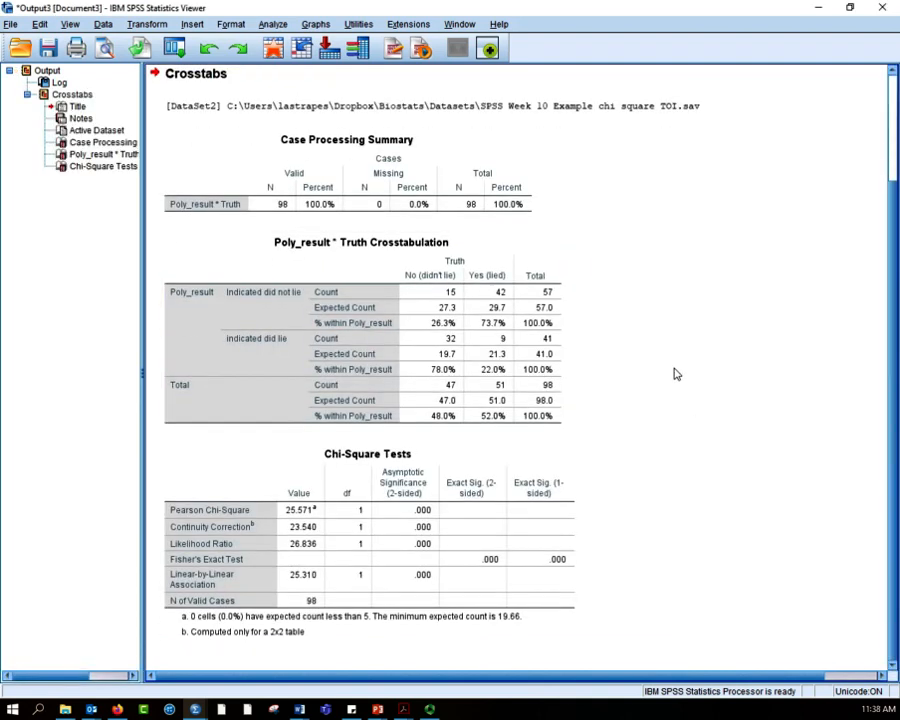
Check the Lie Detector problem in the Word document, and return to the SPSS output to examine the Chi-Square Tests table
left_click(412, 190)
mouse_move(299, 709)
left_click(762, 652)
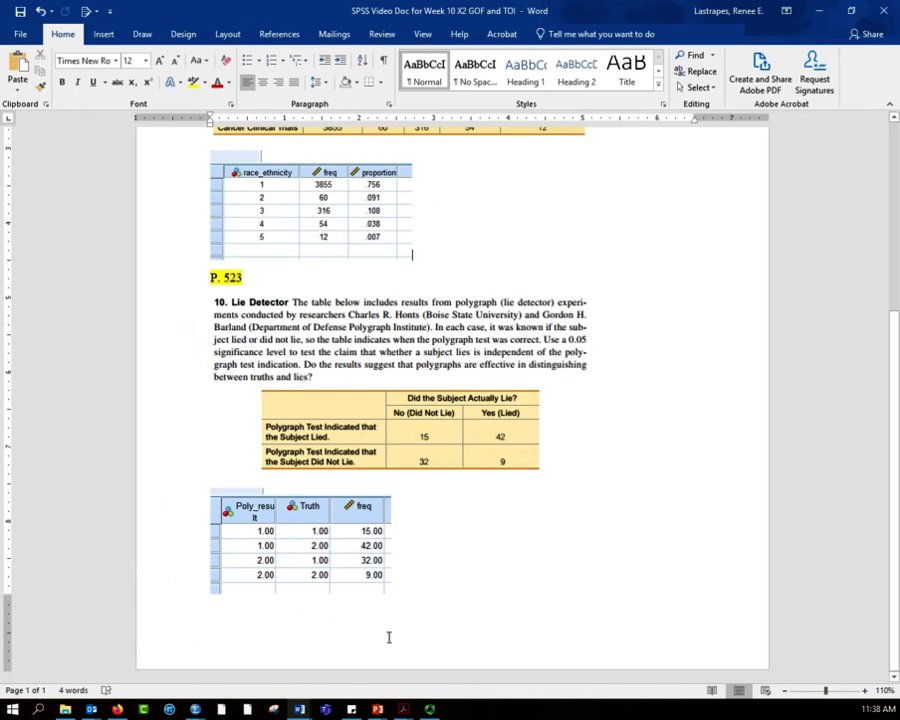
mouse_move(195, 709)
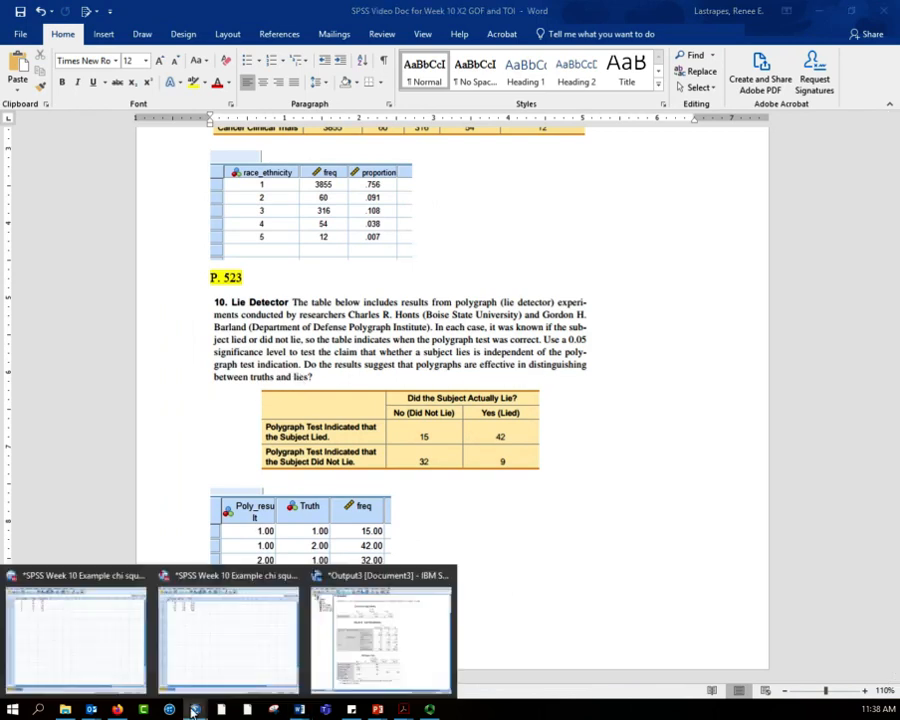
left_click(351, 641)
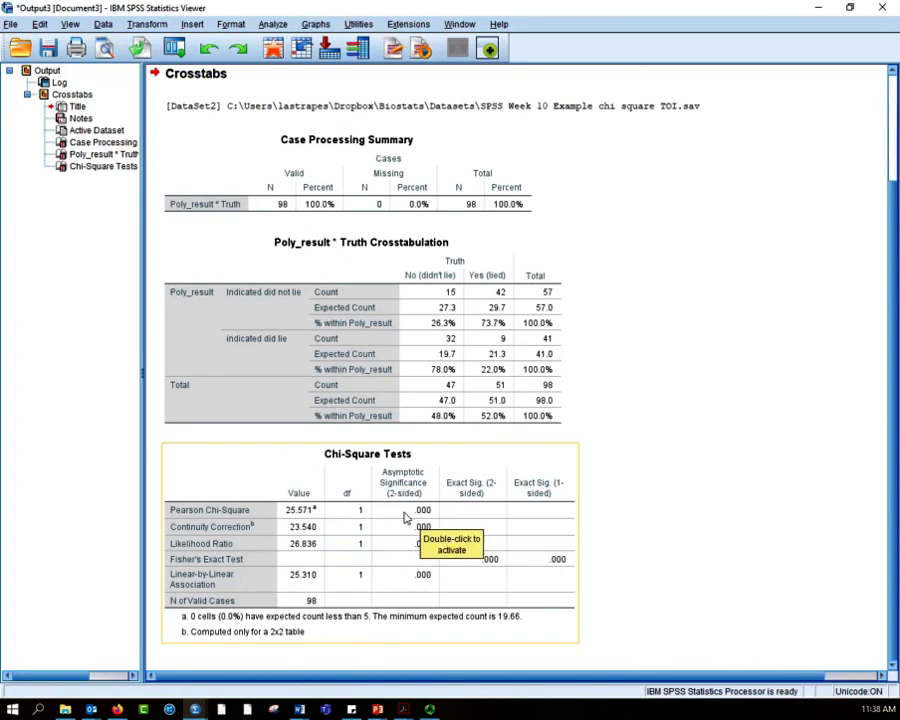
left_click(672, 520)
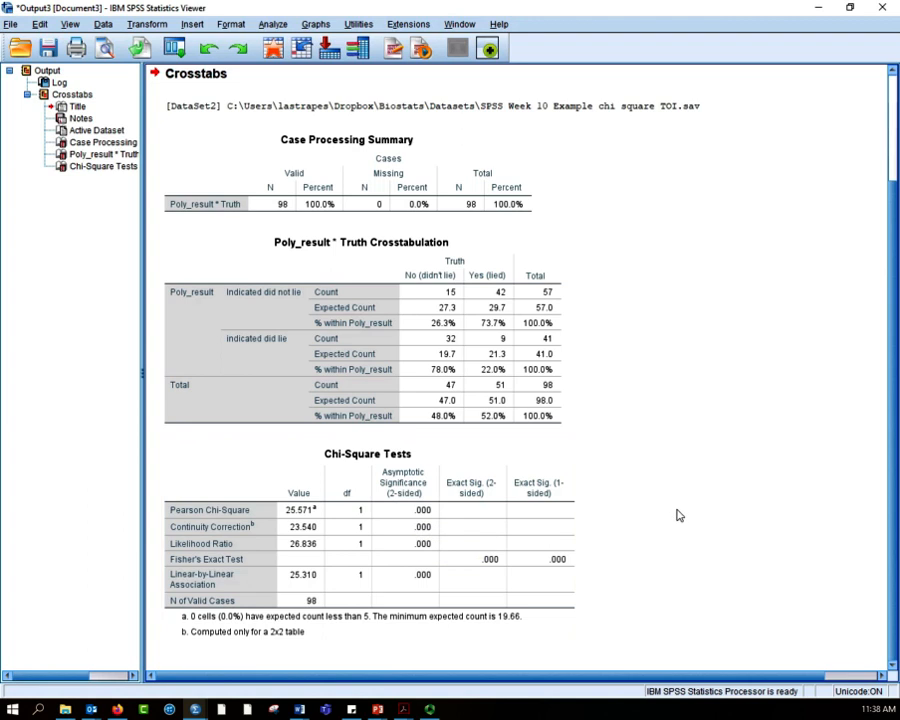